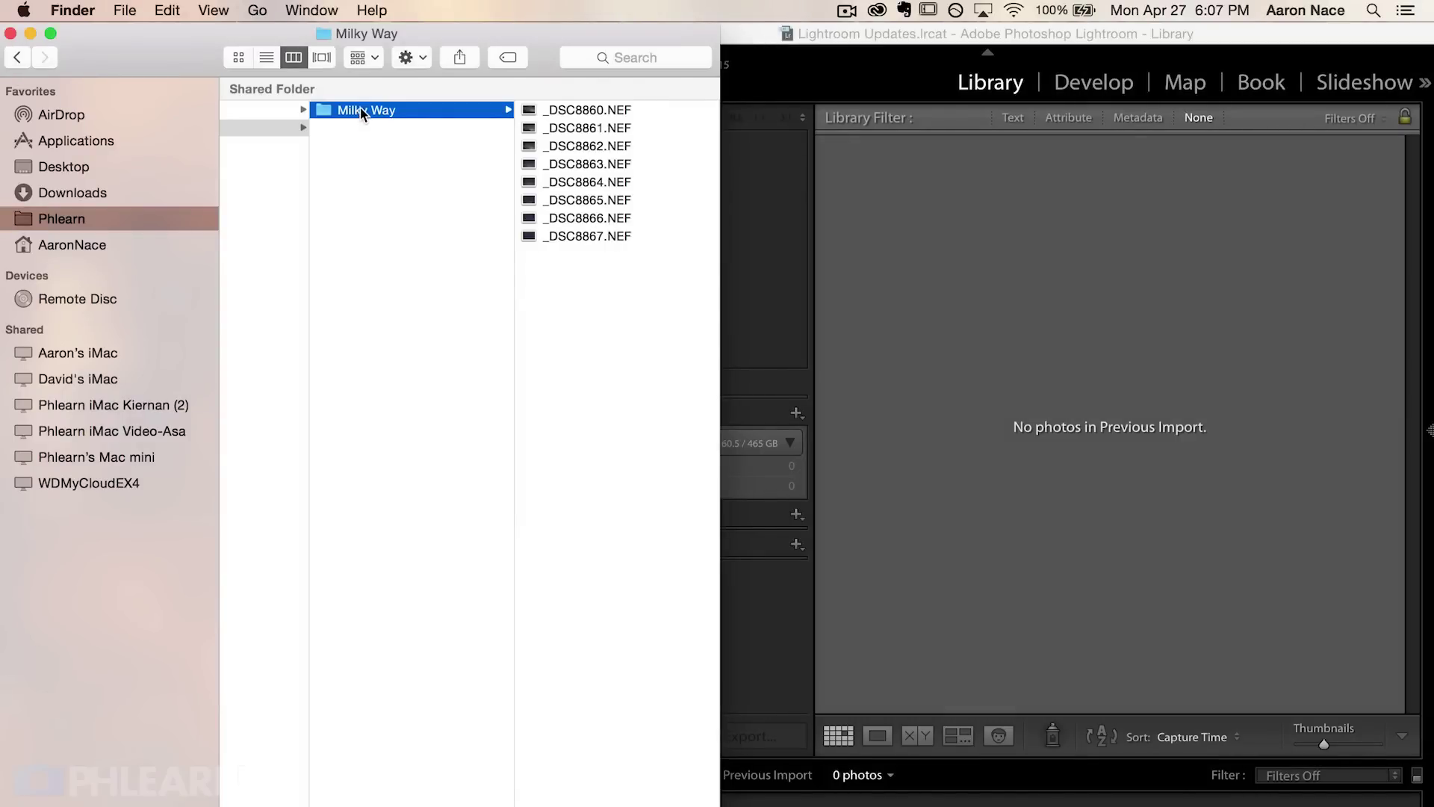
Step: Preview _DSC8860.NEF in Quick Look, then drag the Milky Way folder into Lightroom for import
left_click(571, 113)
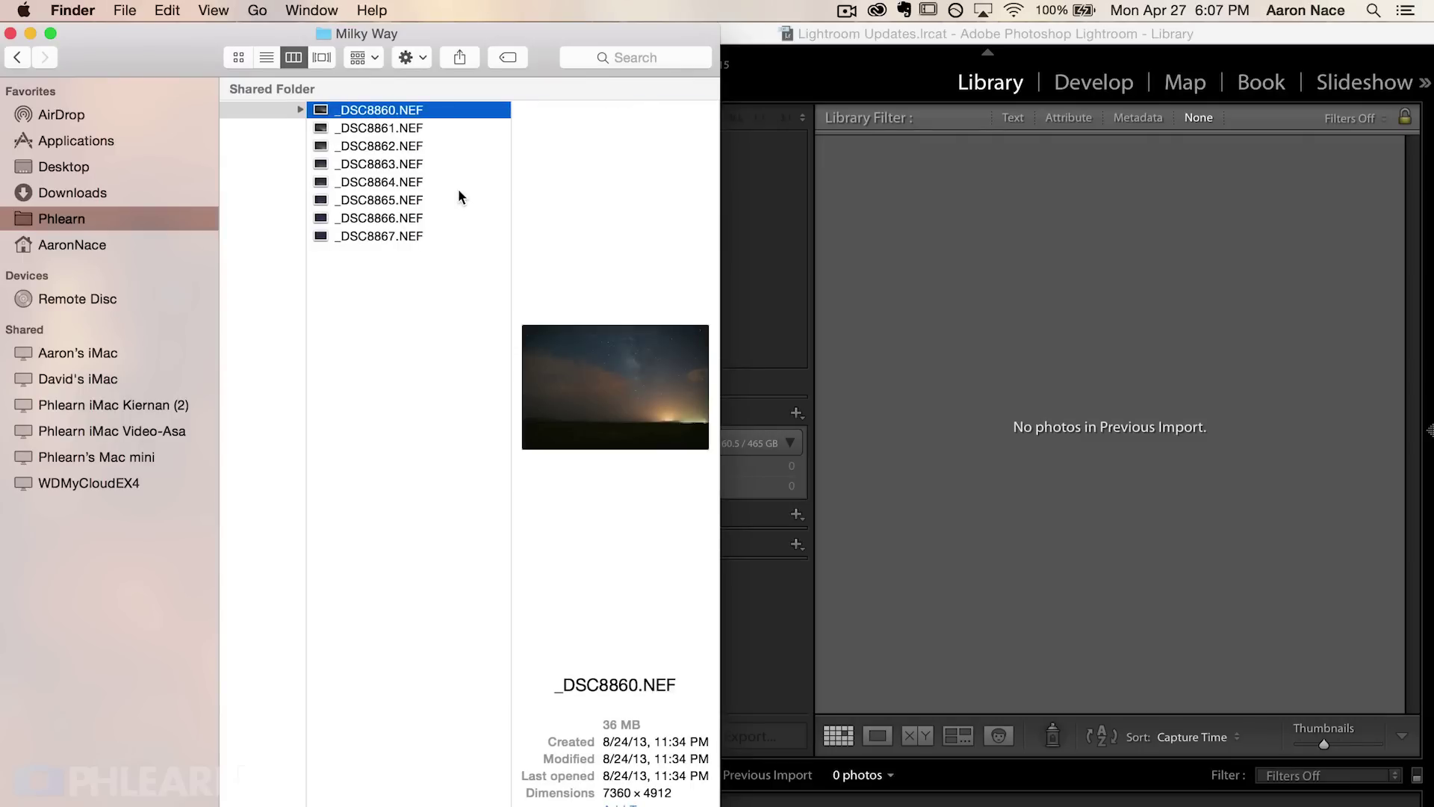
key("space")
key("space")
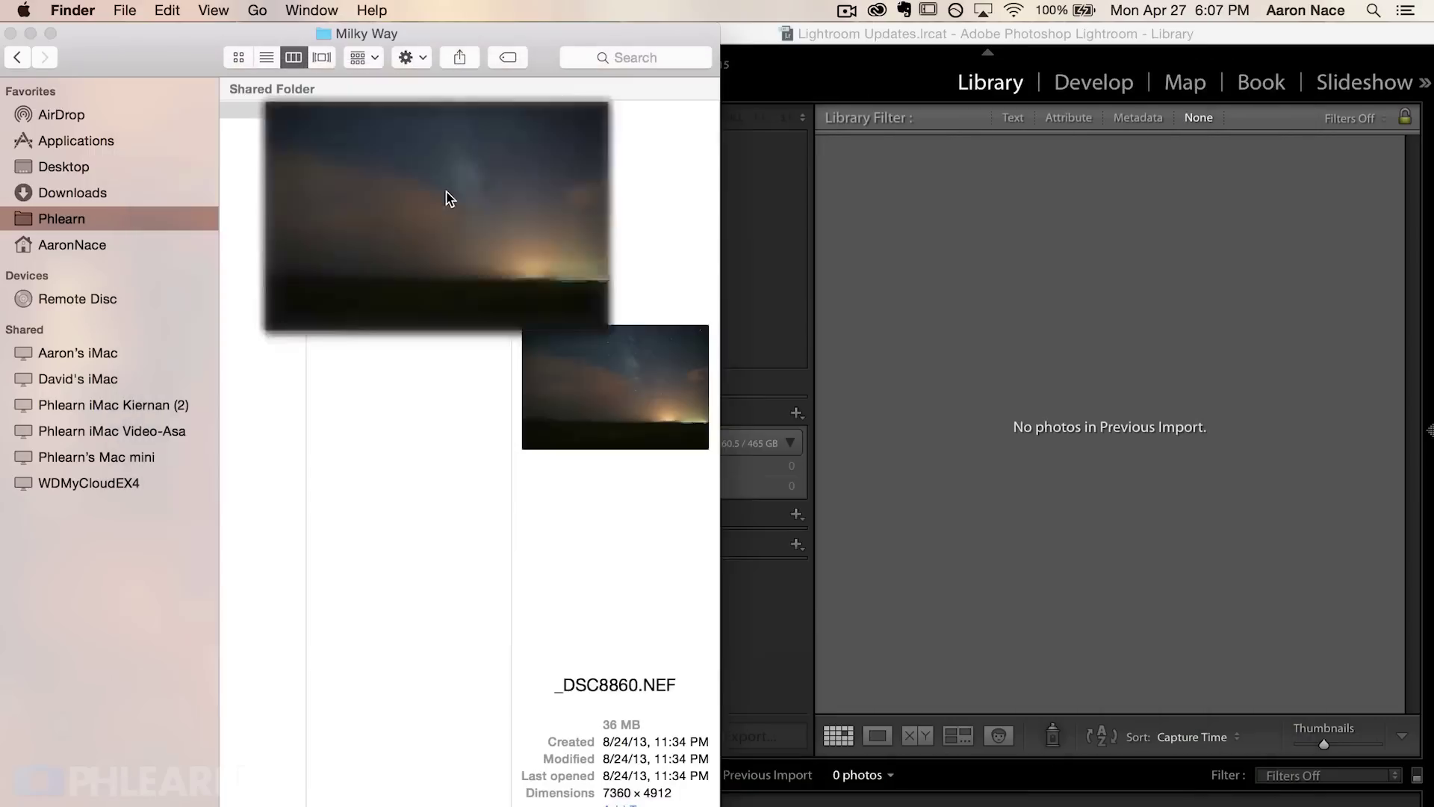
left_click_drag(252, 108, 957, 351)
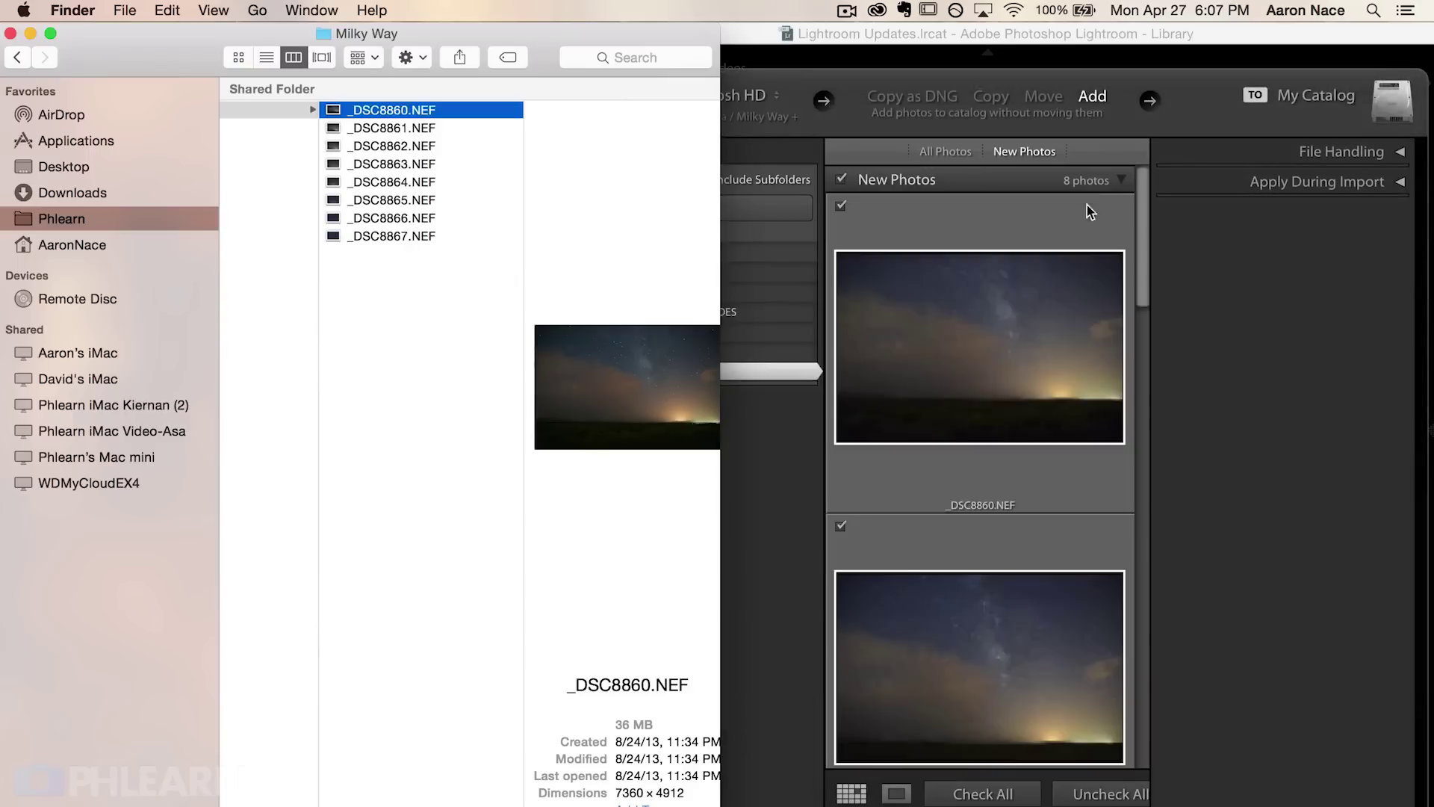
left_click(1133, 59)
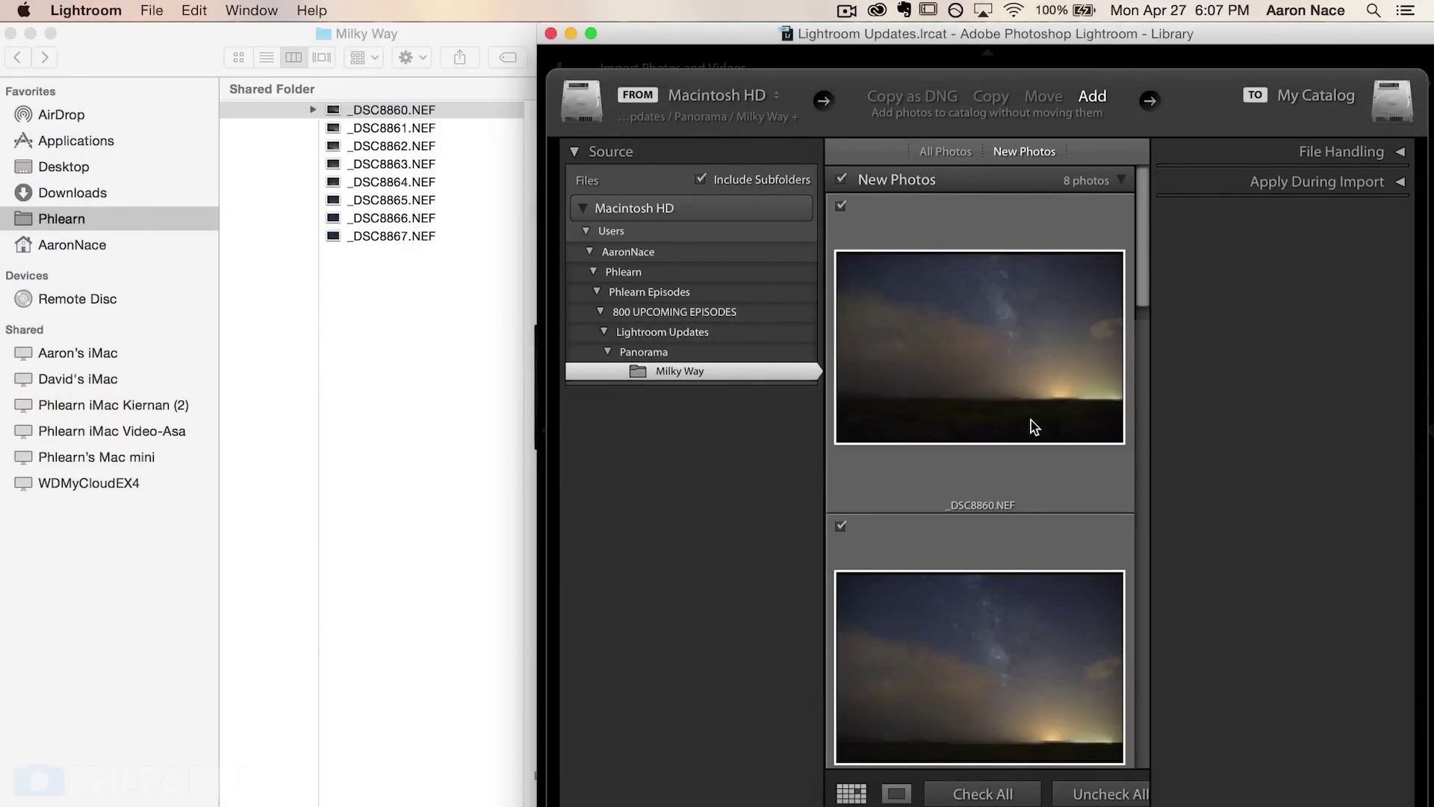
Step: Import all 8 Milky Way photos into the Lightroom catalog
scroll(1031, 420, "down", 15)
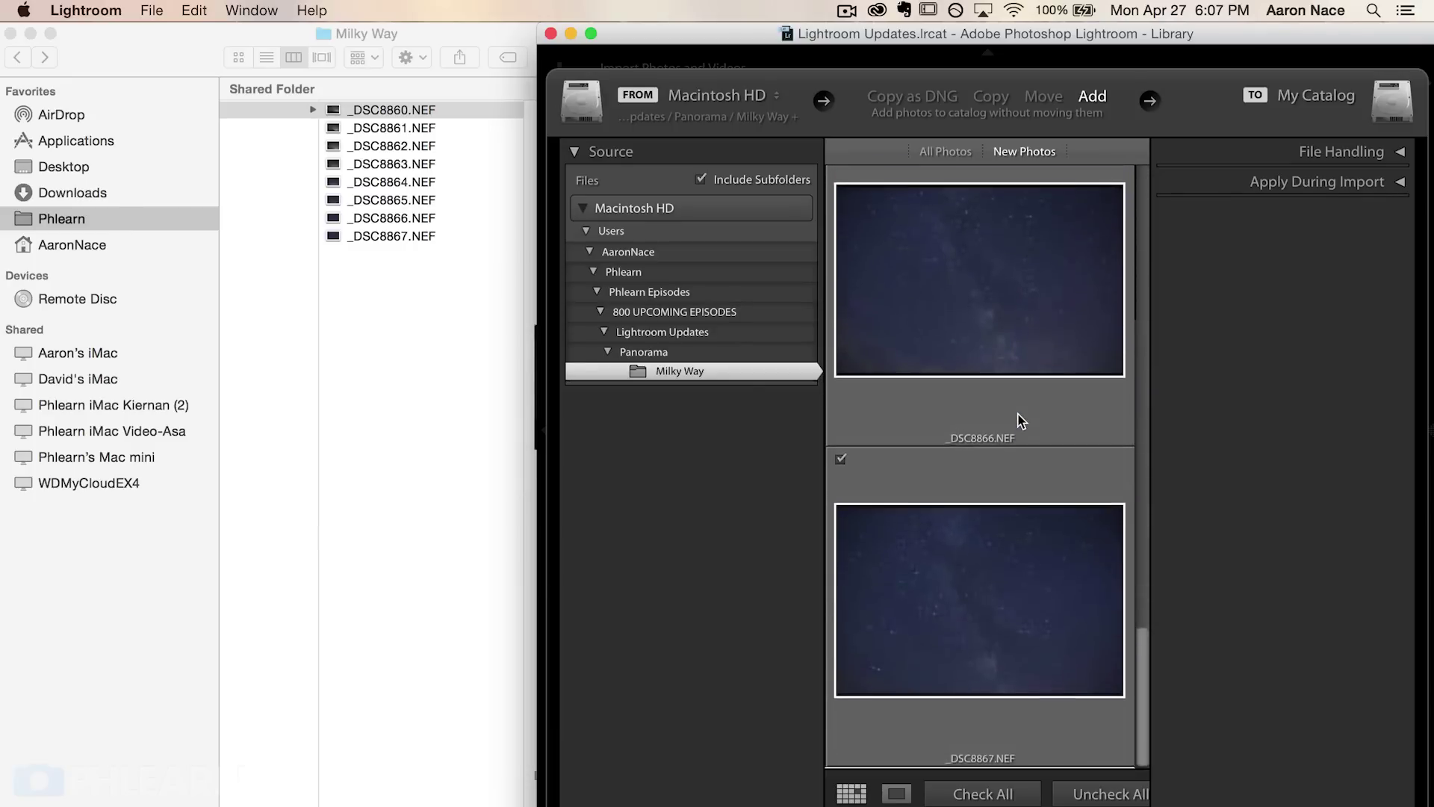
key("Return")
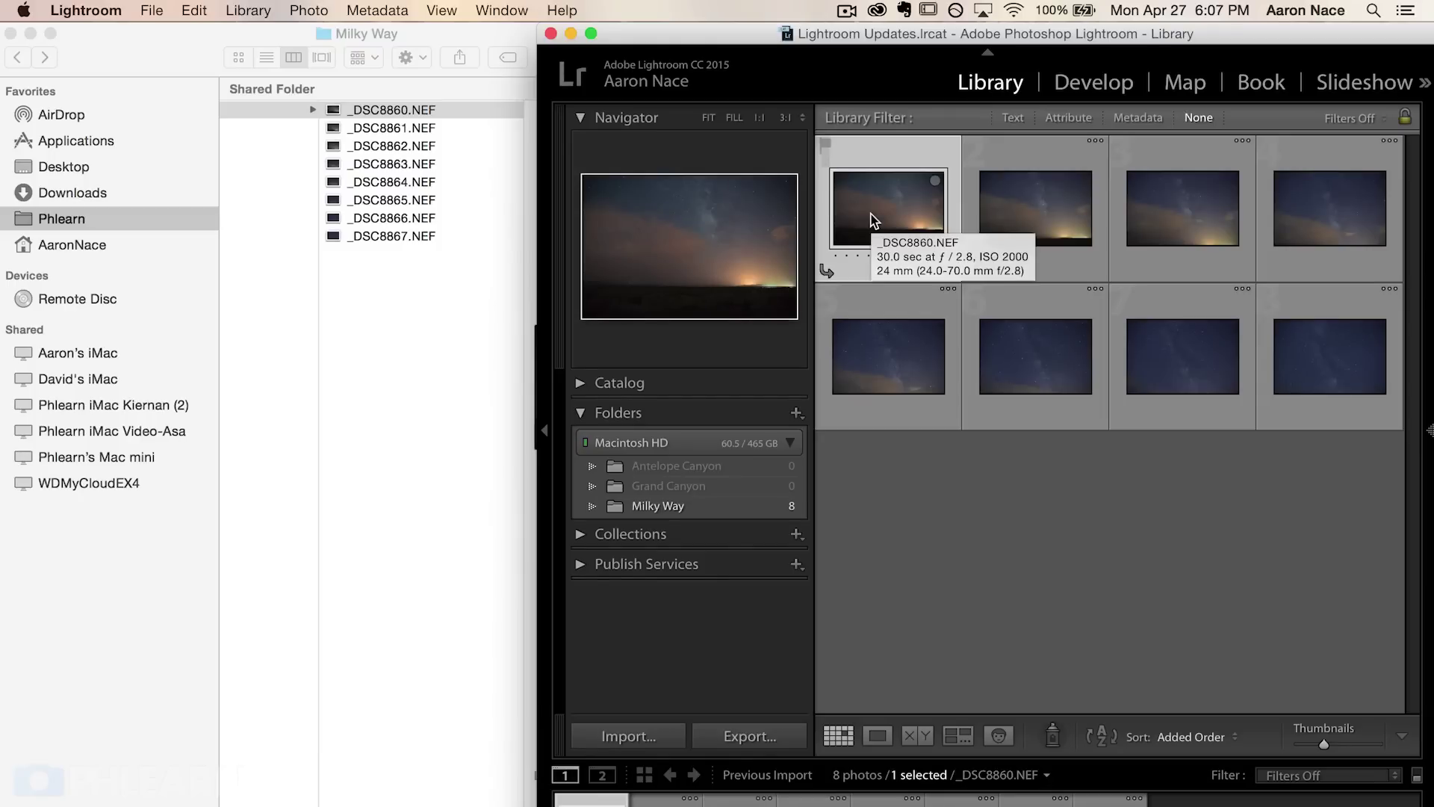
Step: Step through the Milky Way photos in Loupe view, then return to Grid and select all eight
double_click(874, 220)
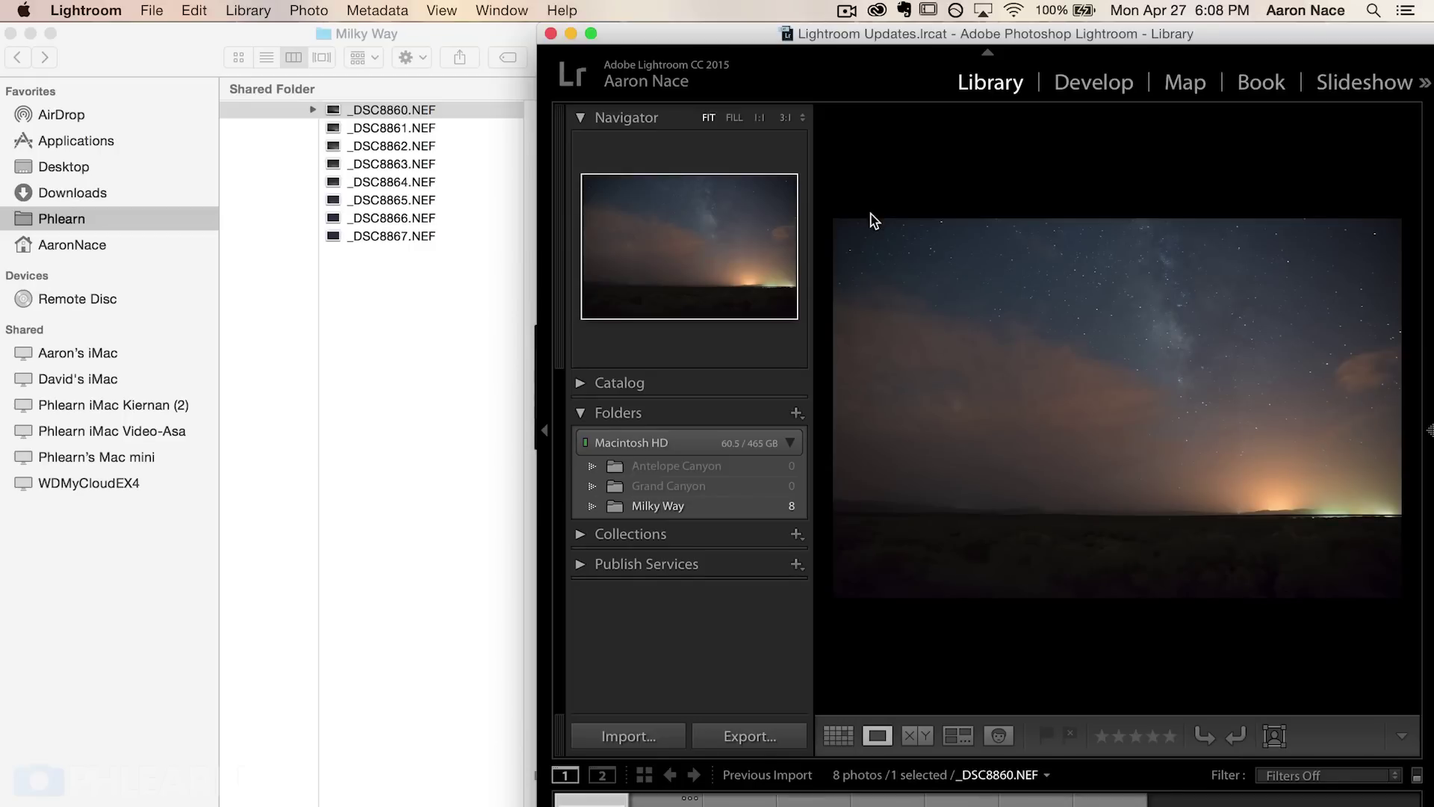
key("Right")
key("Right")
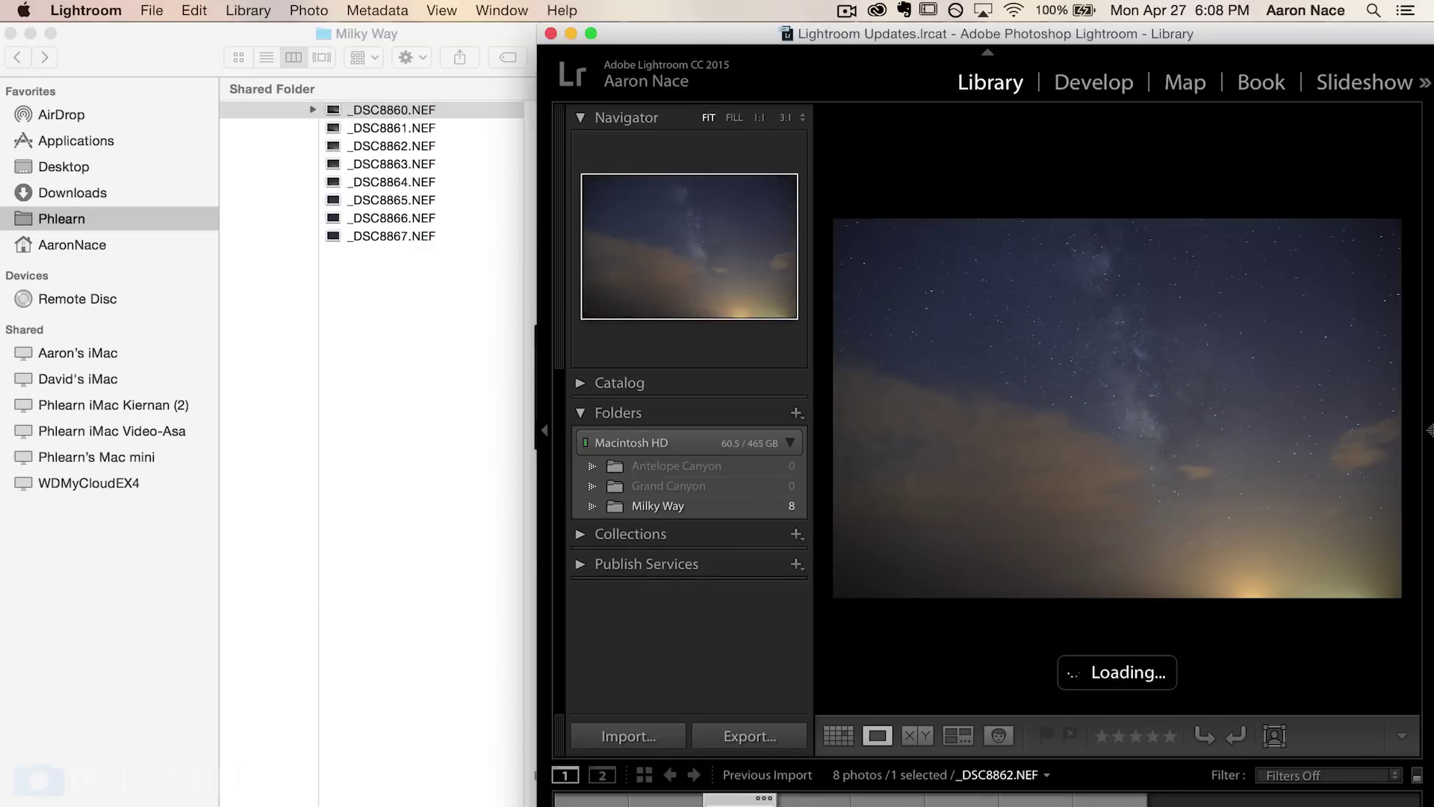
key("Right")
key("Right")
key("Right")
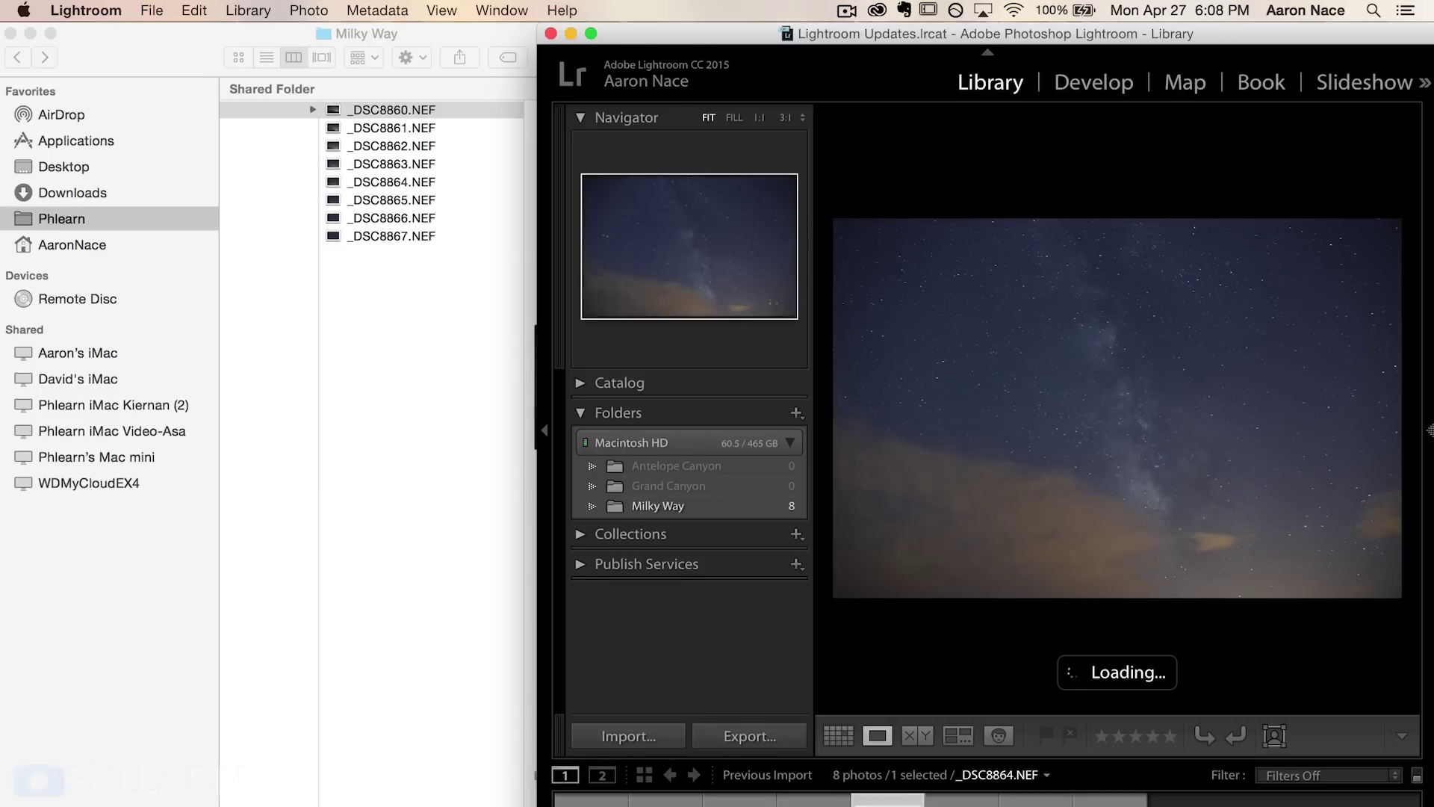
key("Right")
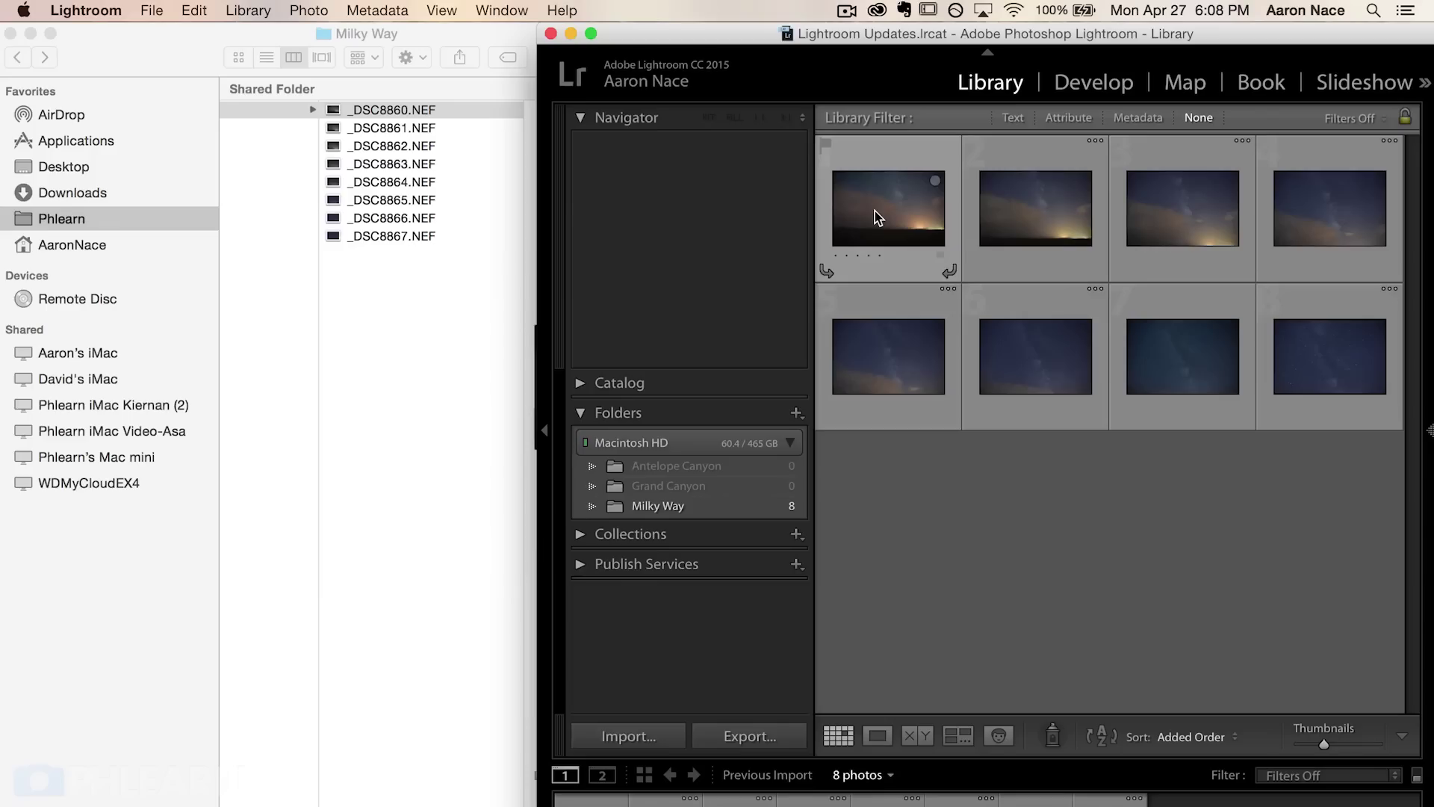
left_click(876, 211)
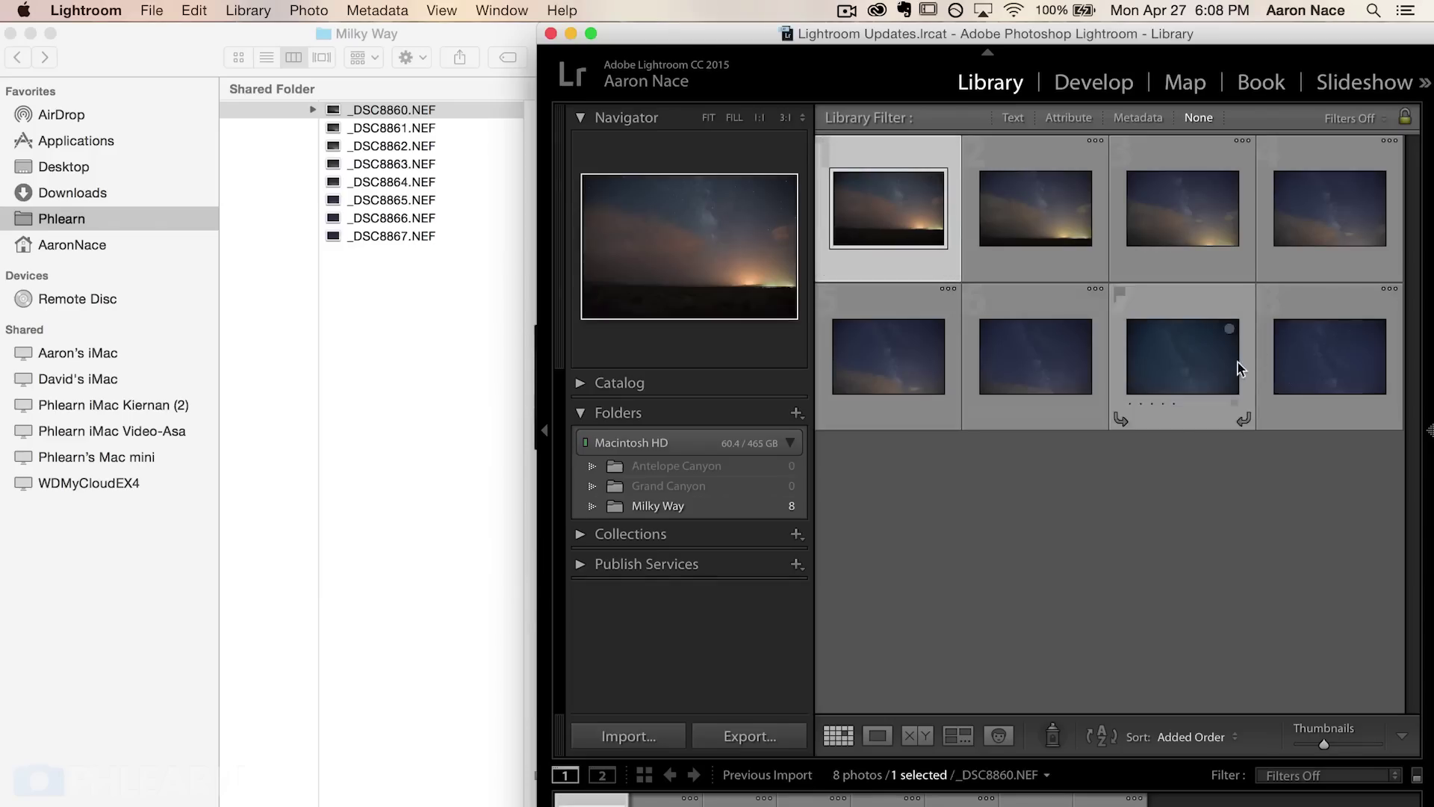
key("super+a")
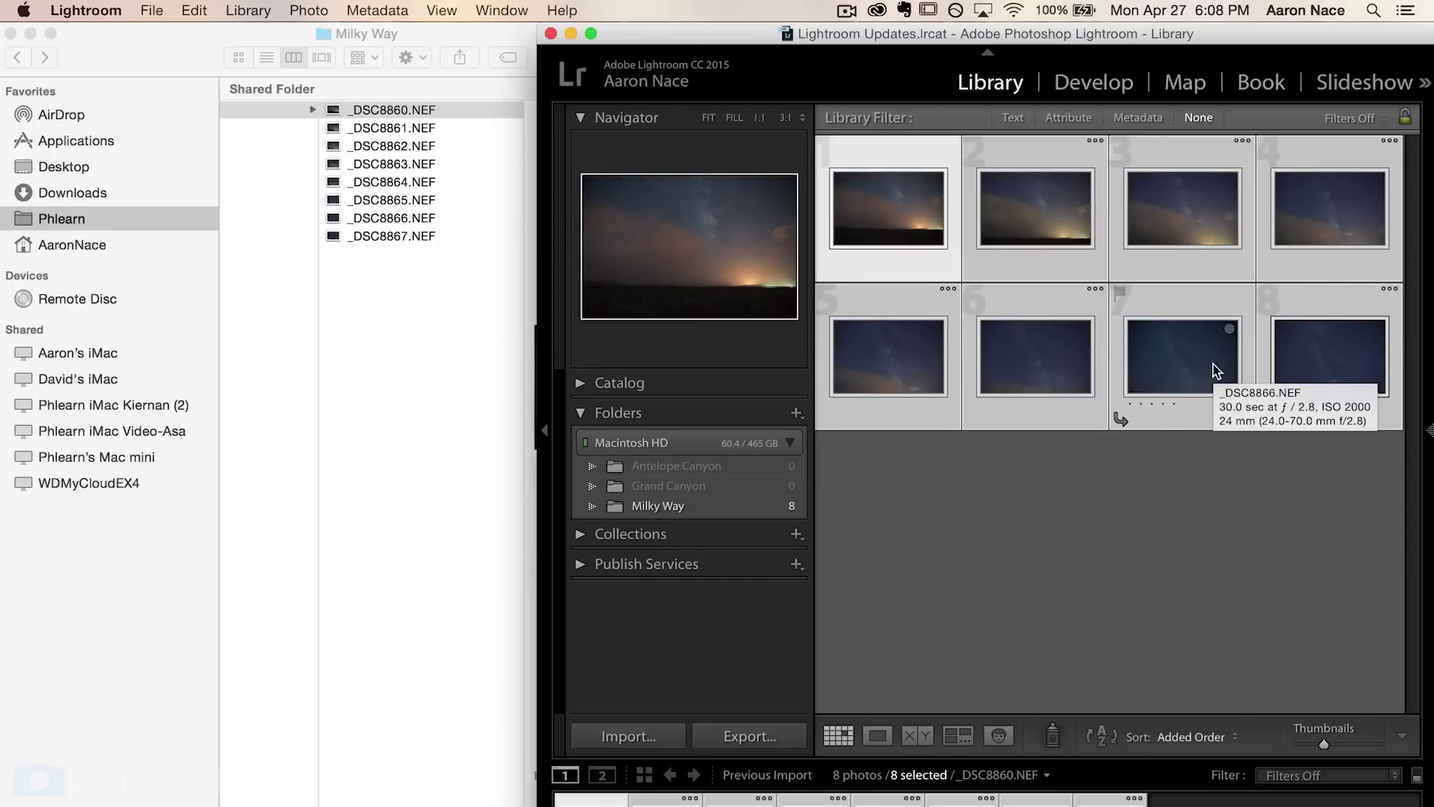
Step: Run Photo Merge > Panorama on the eight selected Milky Way shots
right_click(1029, 351)
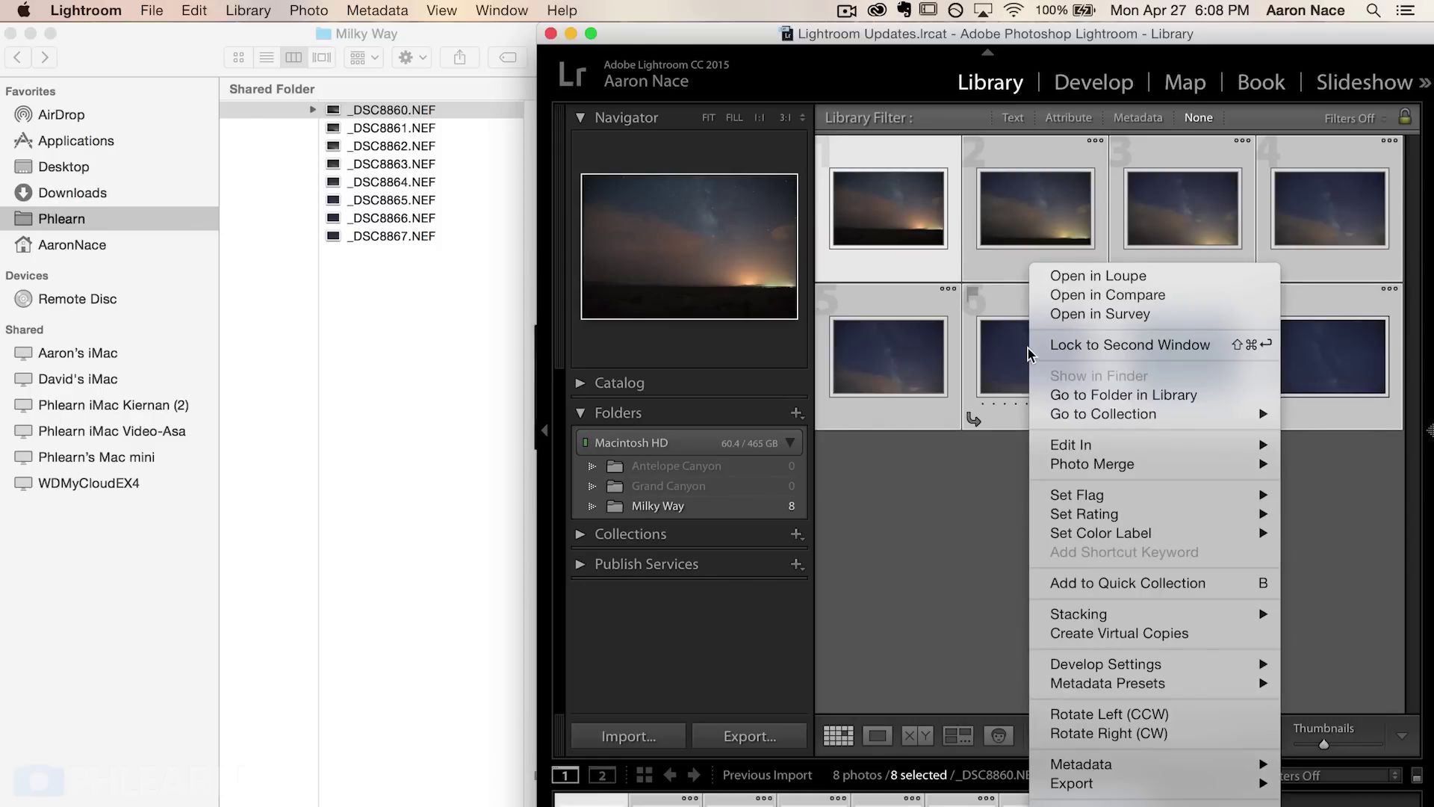
mouse_move(1121, 468)
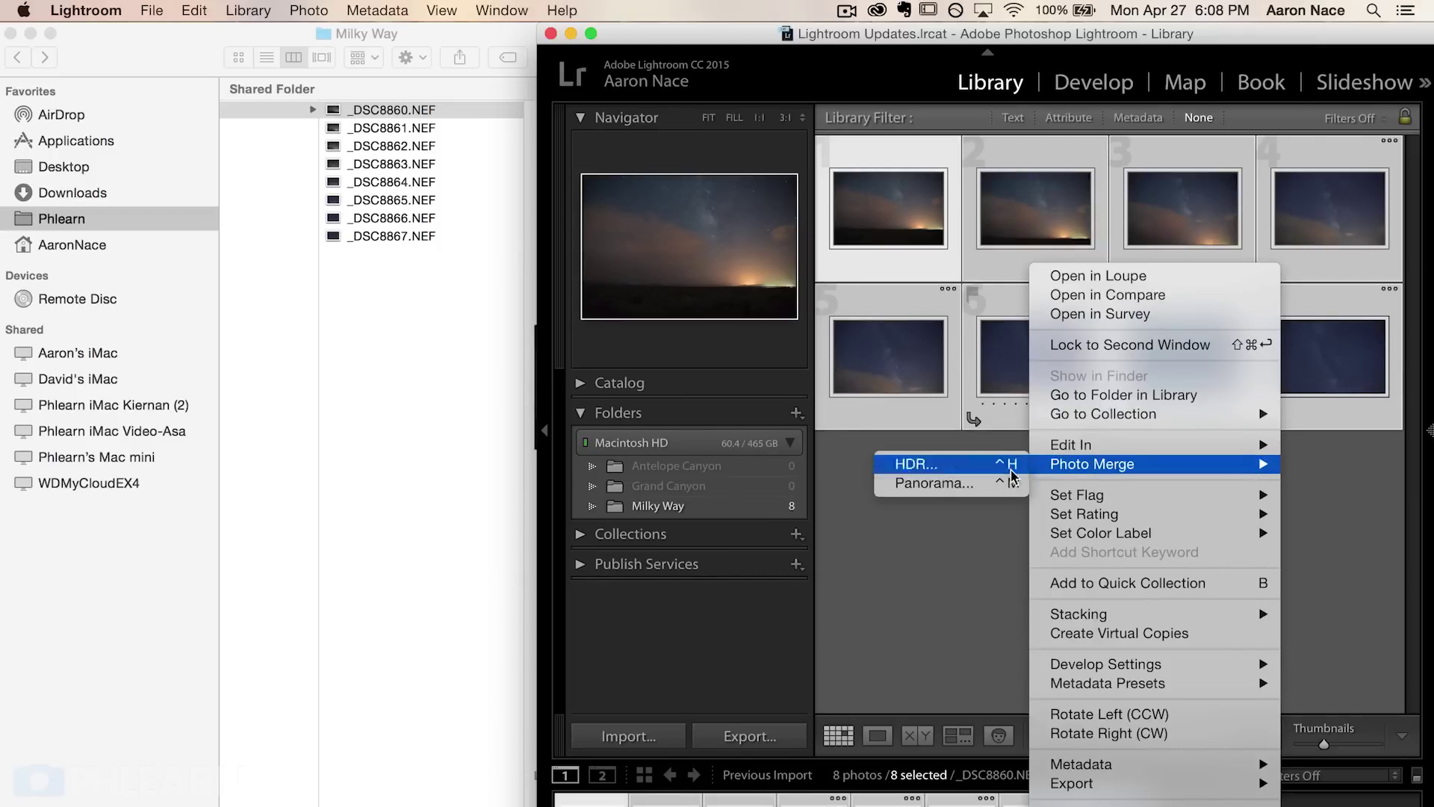
left_click(980, 487)
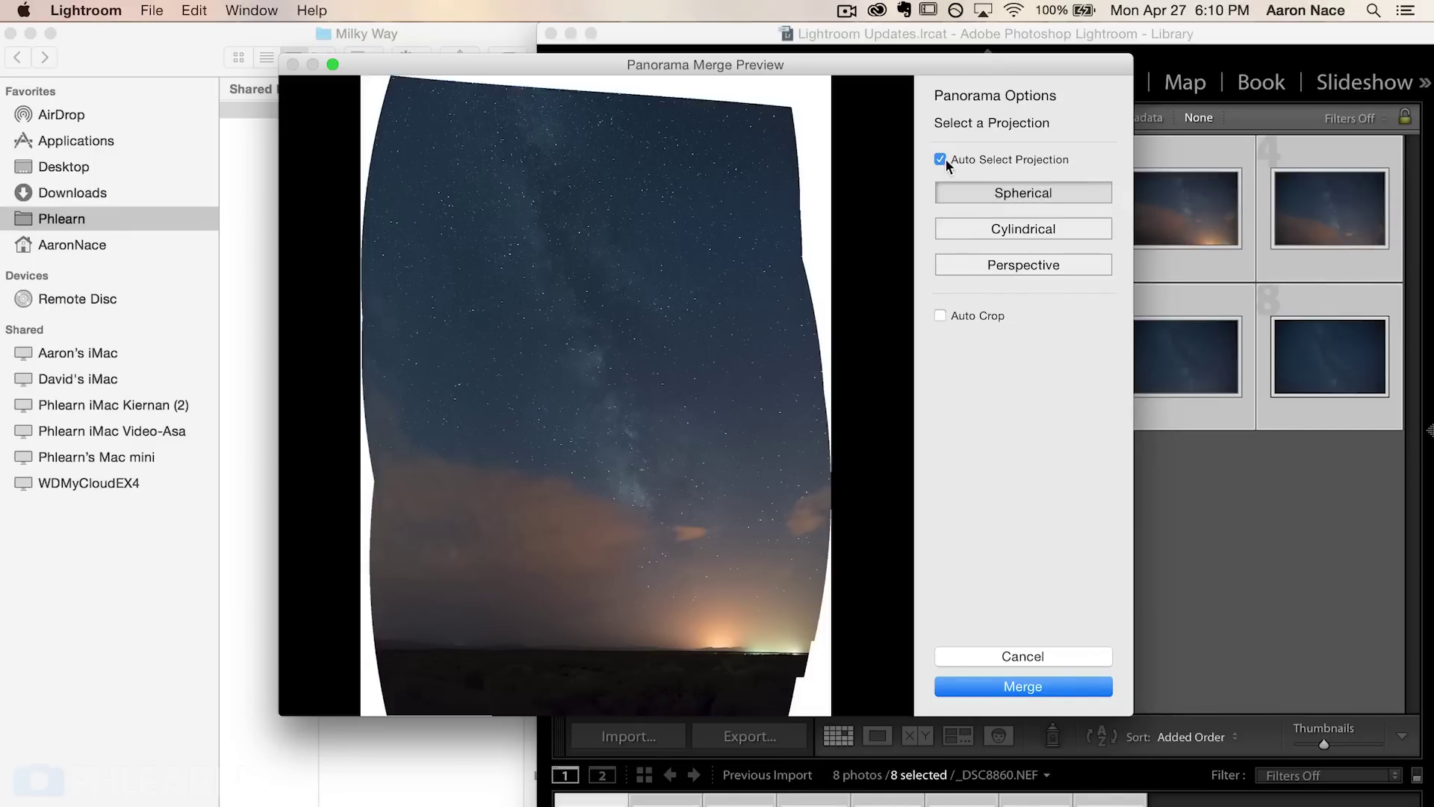
Step: Compare Cylindrical, settle on Auto Select Projection with Auto Crop on, and merge
left_click(1056, 233)
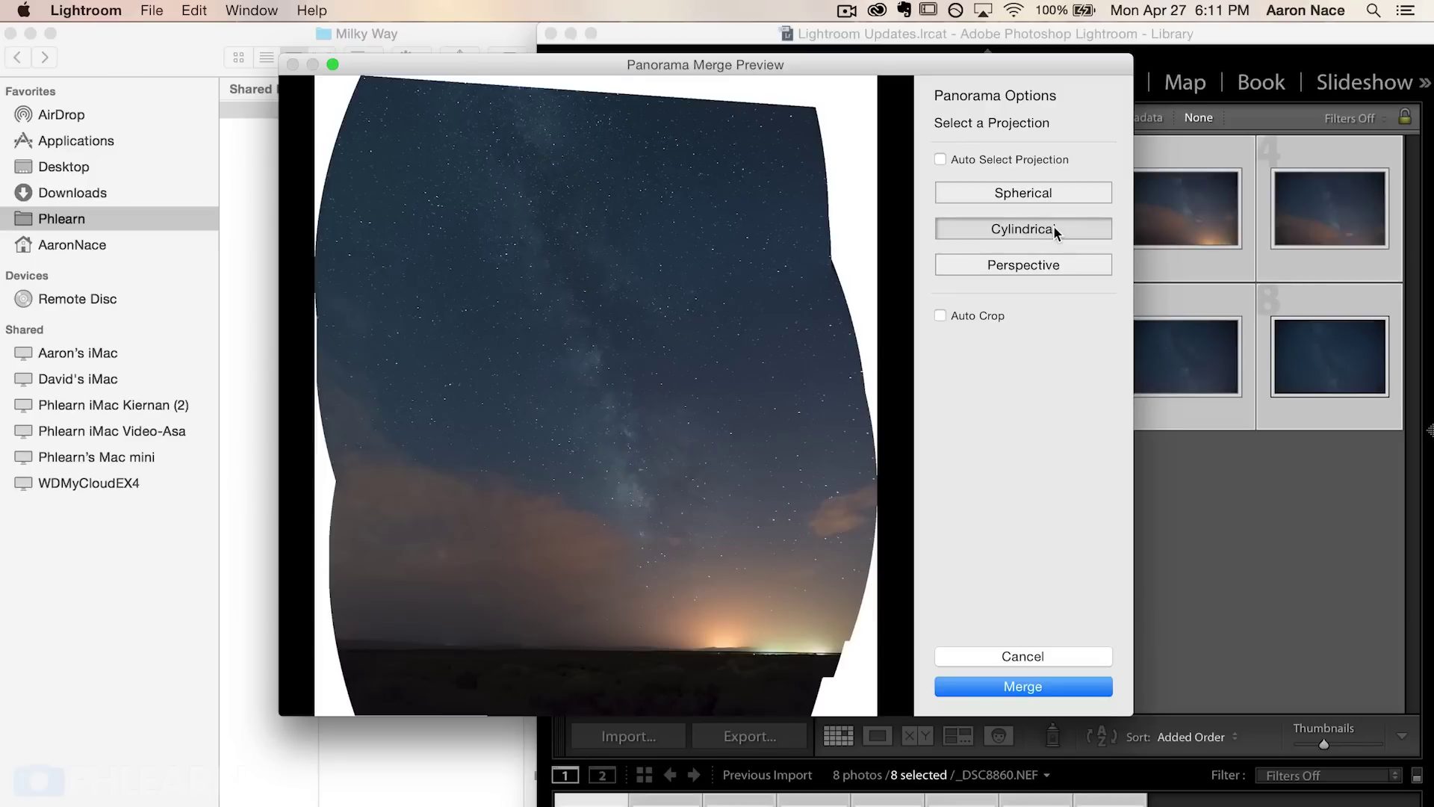
left_click(940, 159)
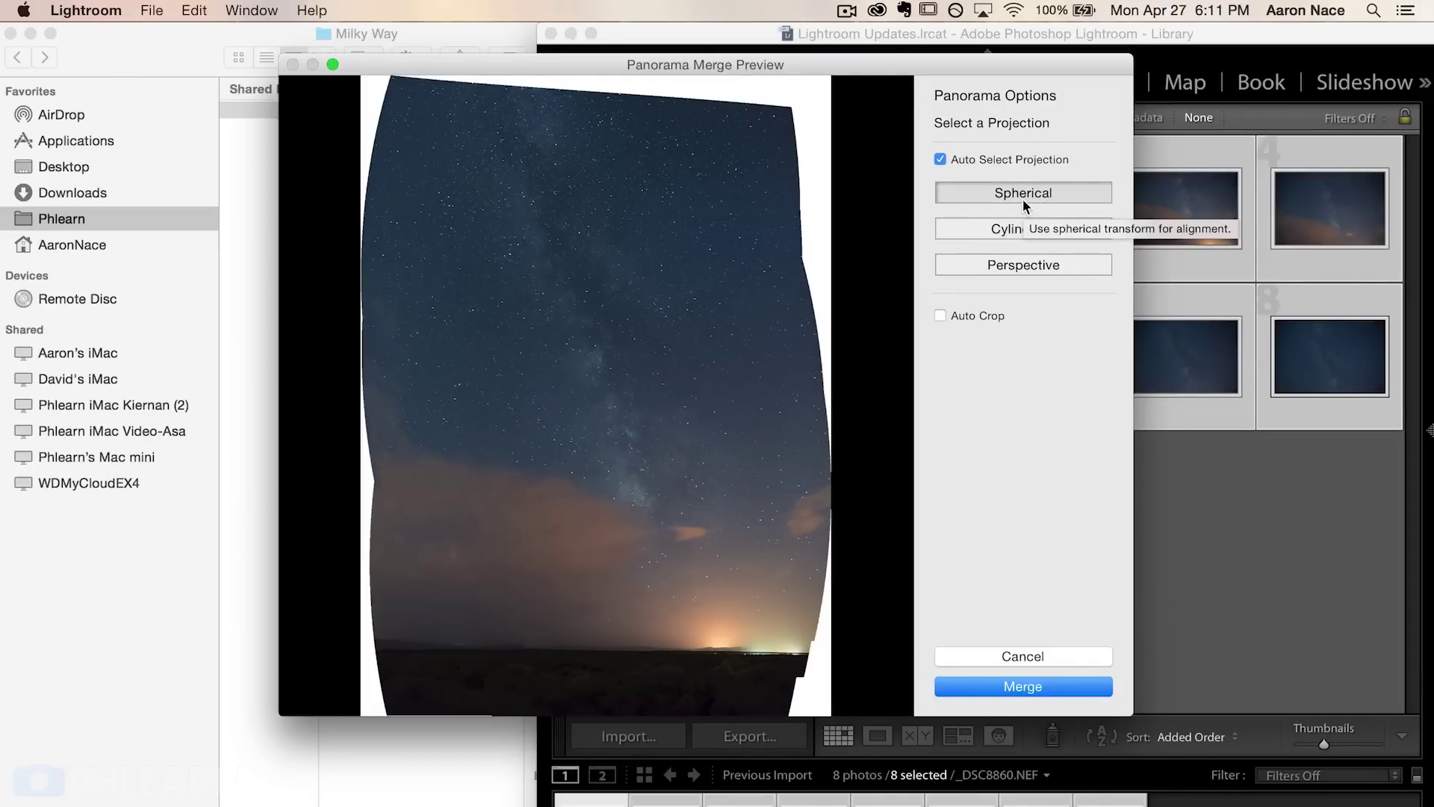
left_click(961, 315)
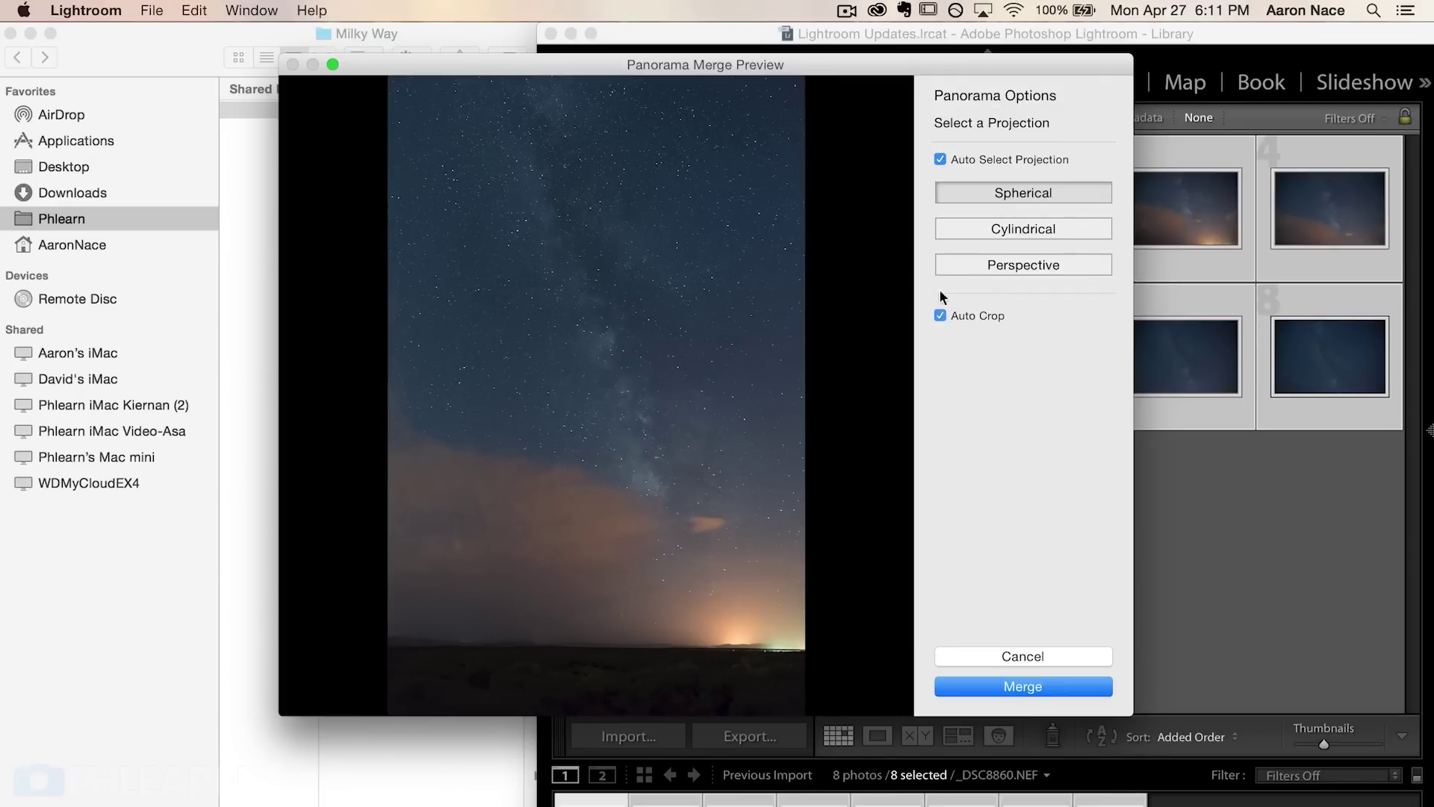
left_click(940, 315)
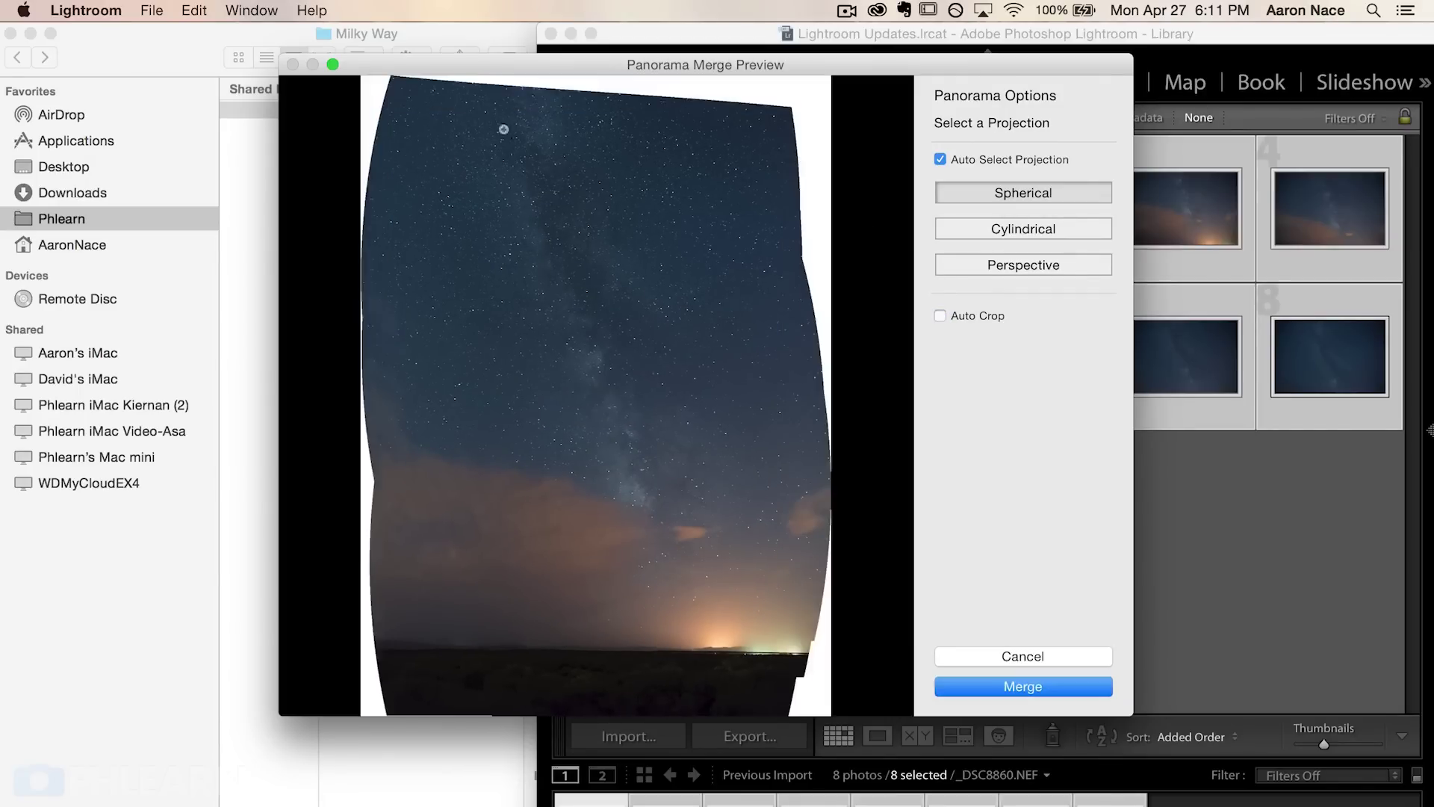
left_click(940, 316)
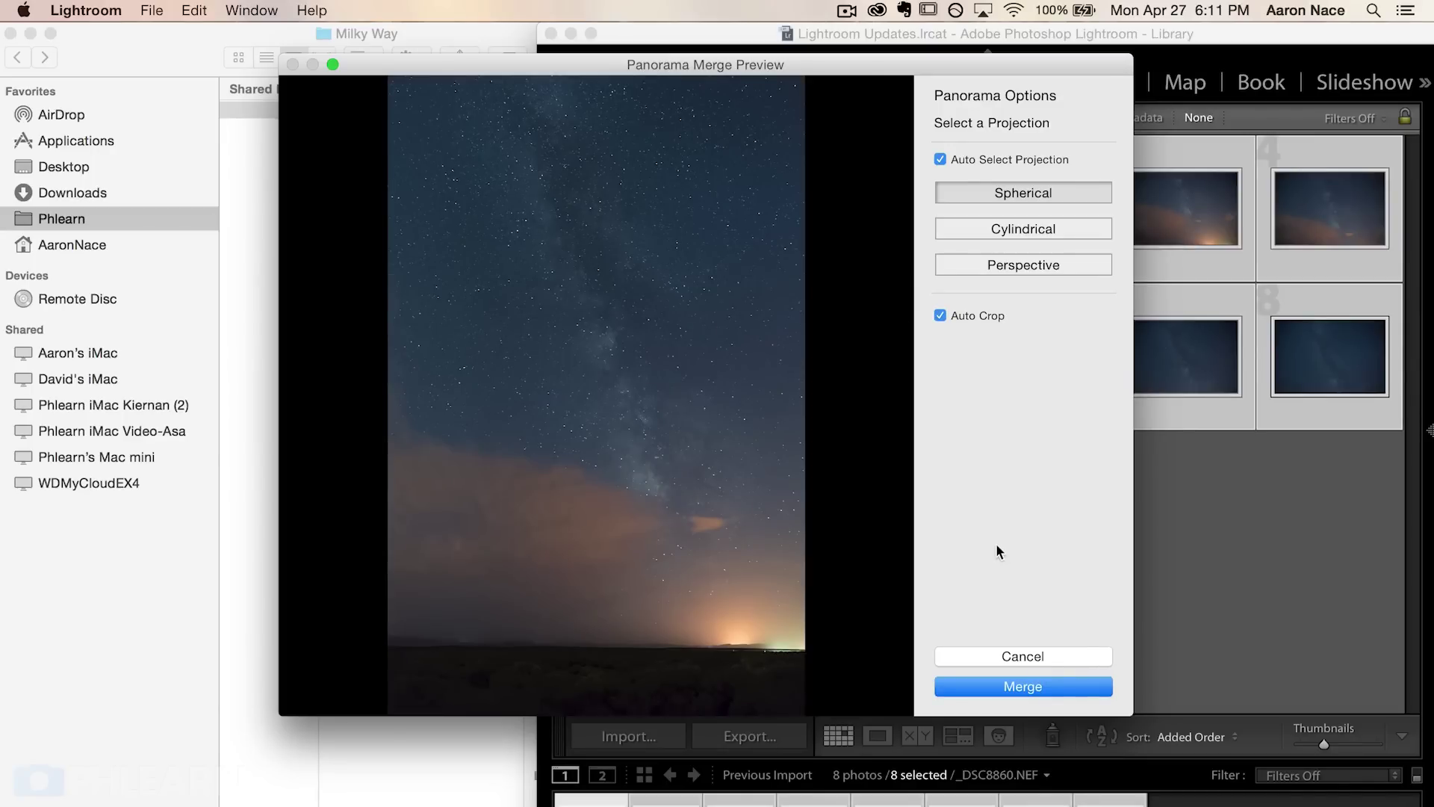
left_click(1037, 684)
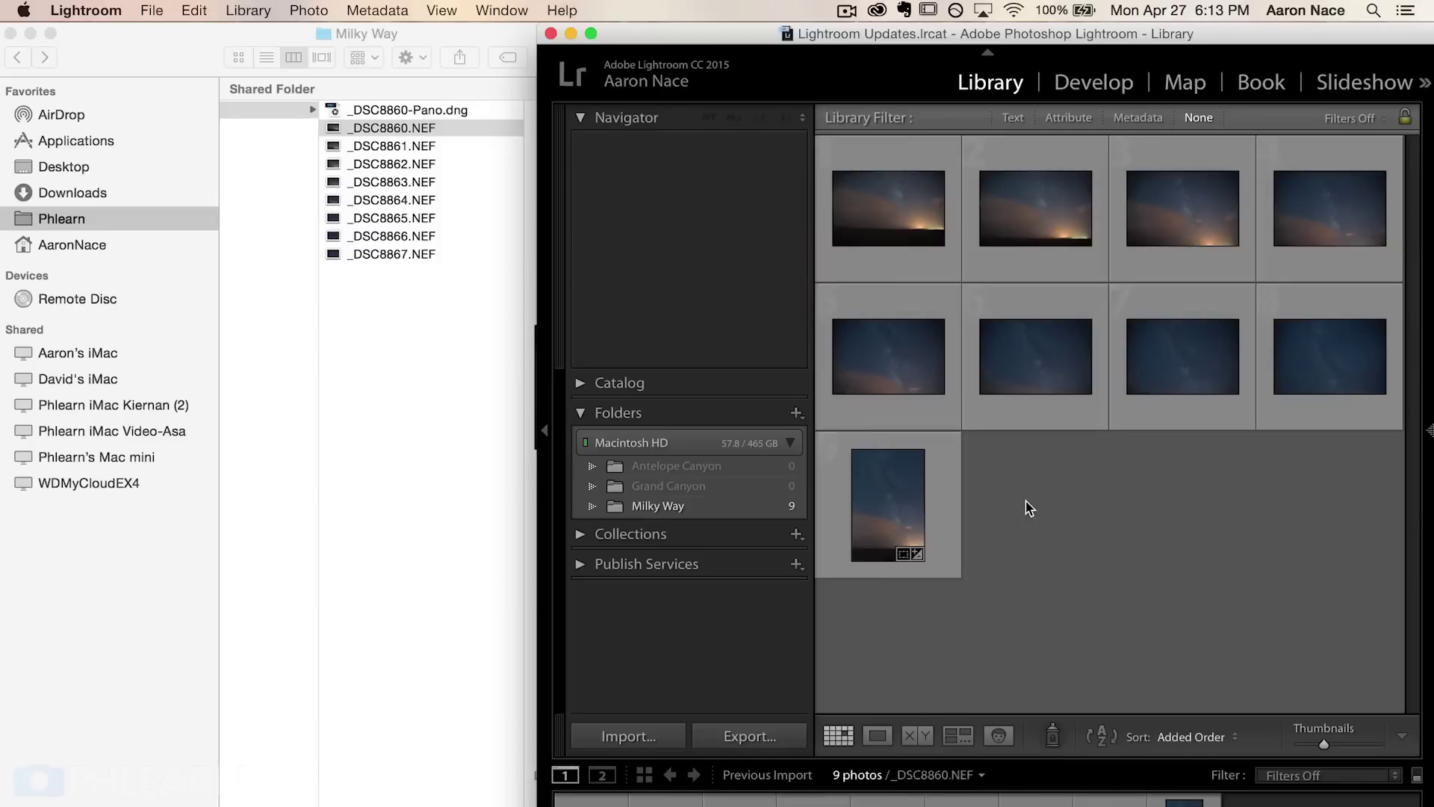
Step: Select the new _DSC8860-Pano.dng thumbnail in the library
left_click(890, 494)
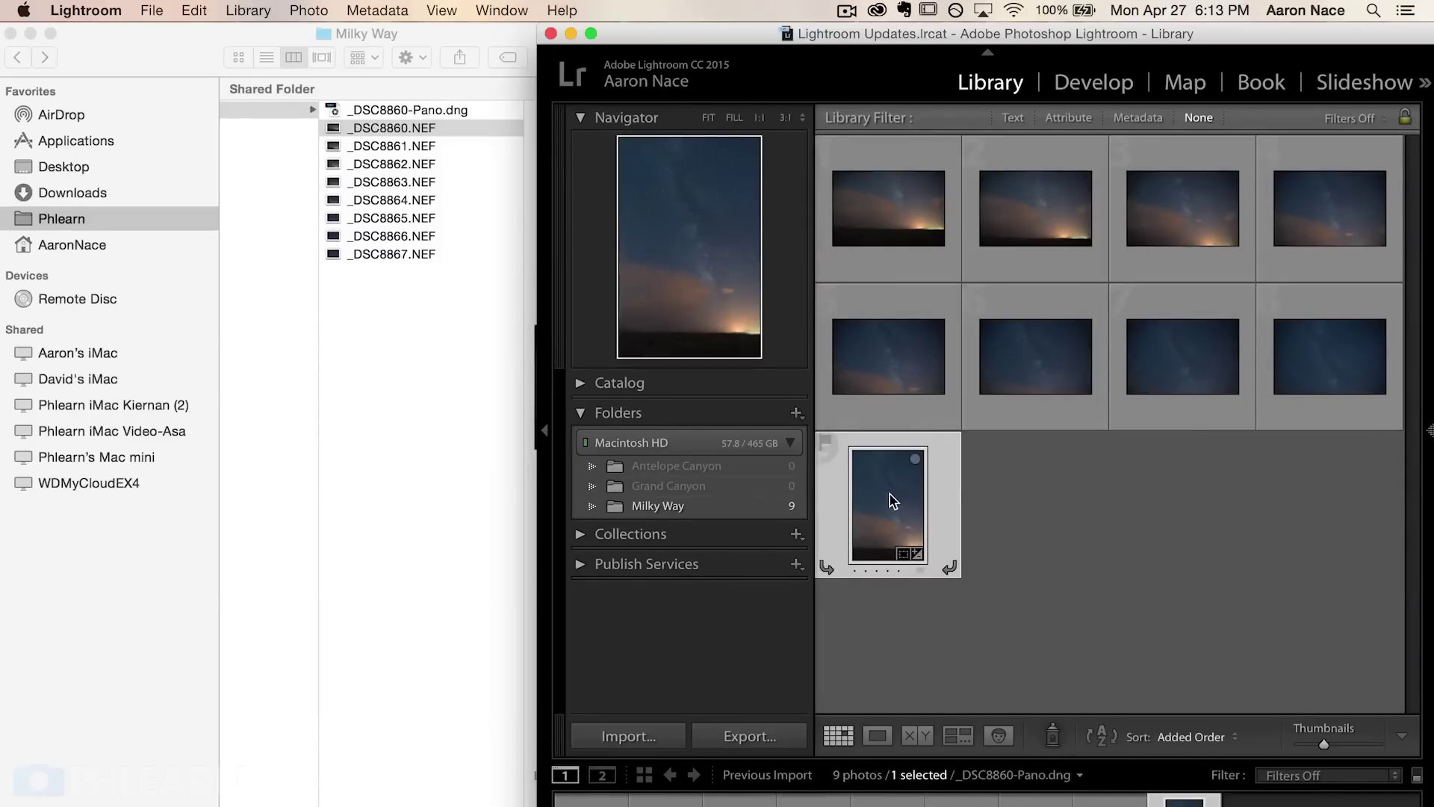
Step: Open _DSC8860-Pano.dng in Loupe view, confirm the DNG in Finder, and return to Lightroom
double_click(890, 495)
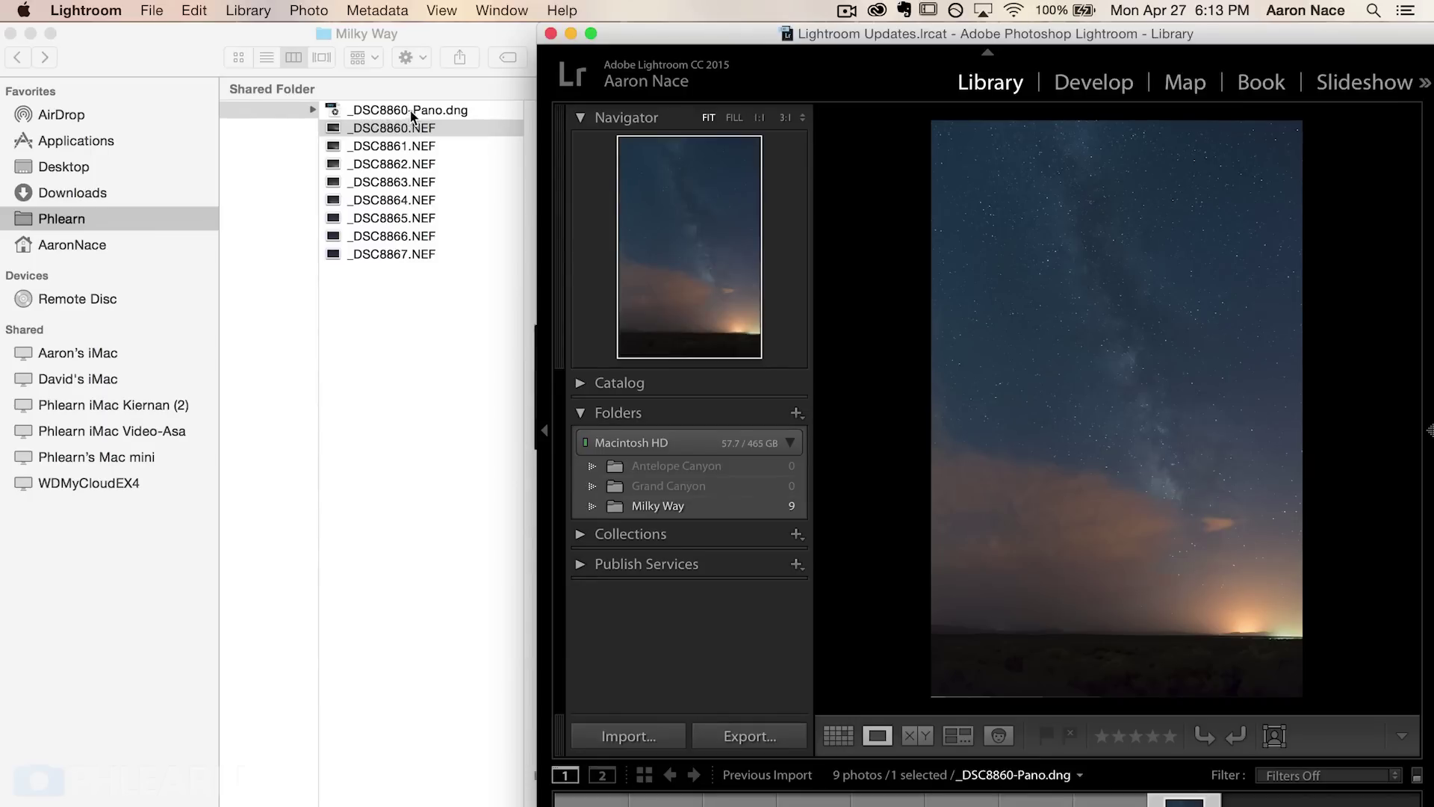
key("super+Tab")
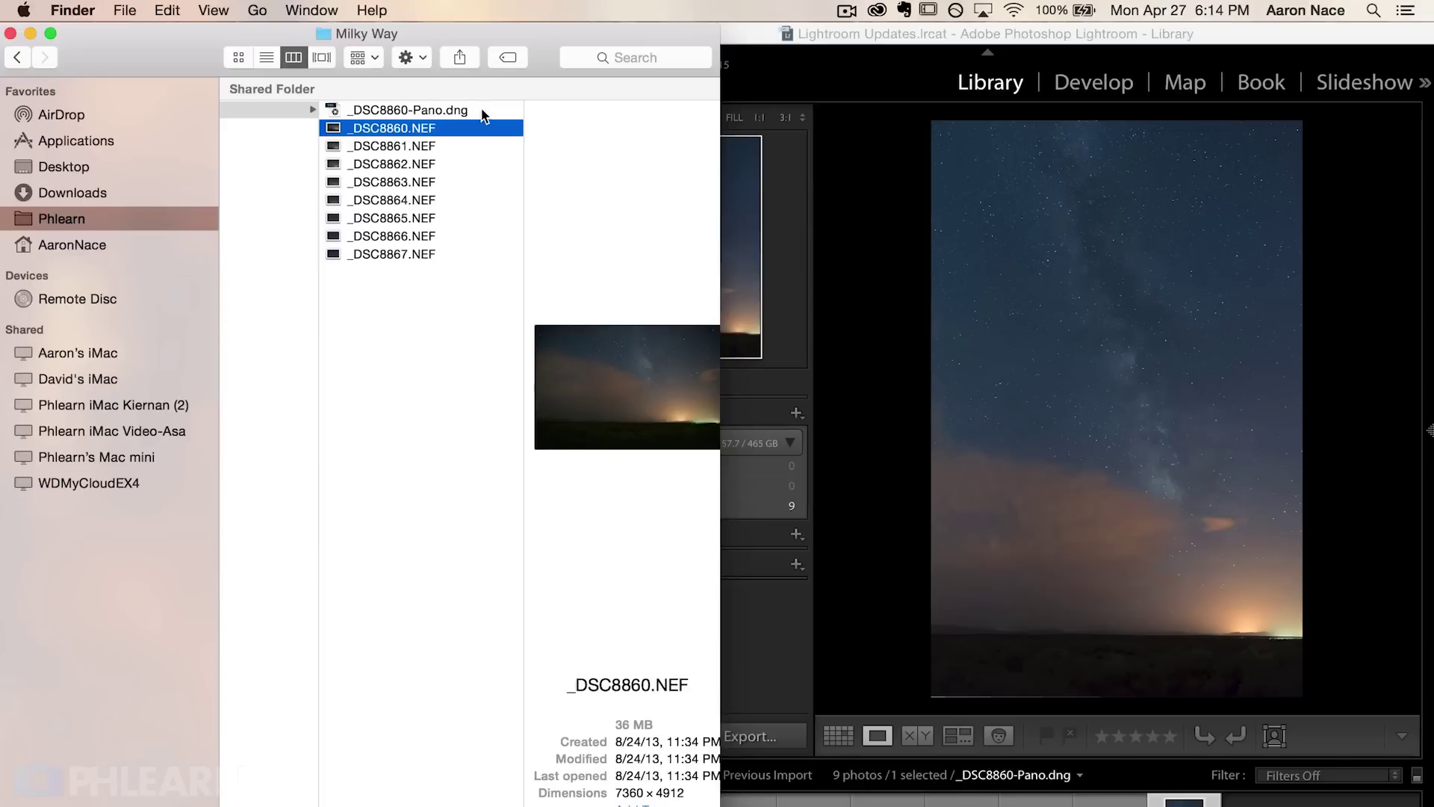
left_click(878, 231)
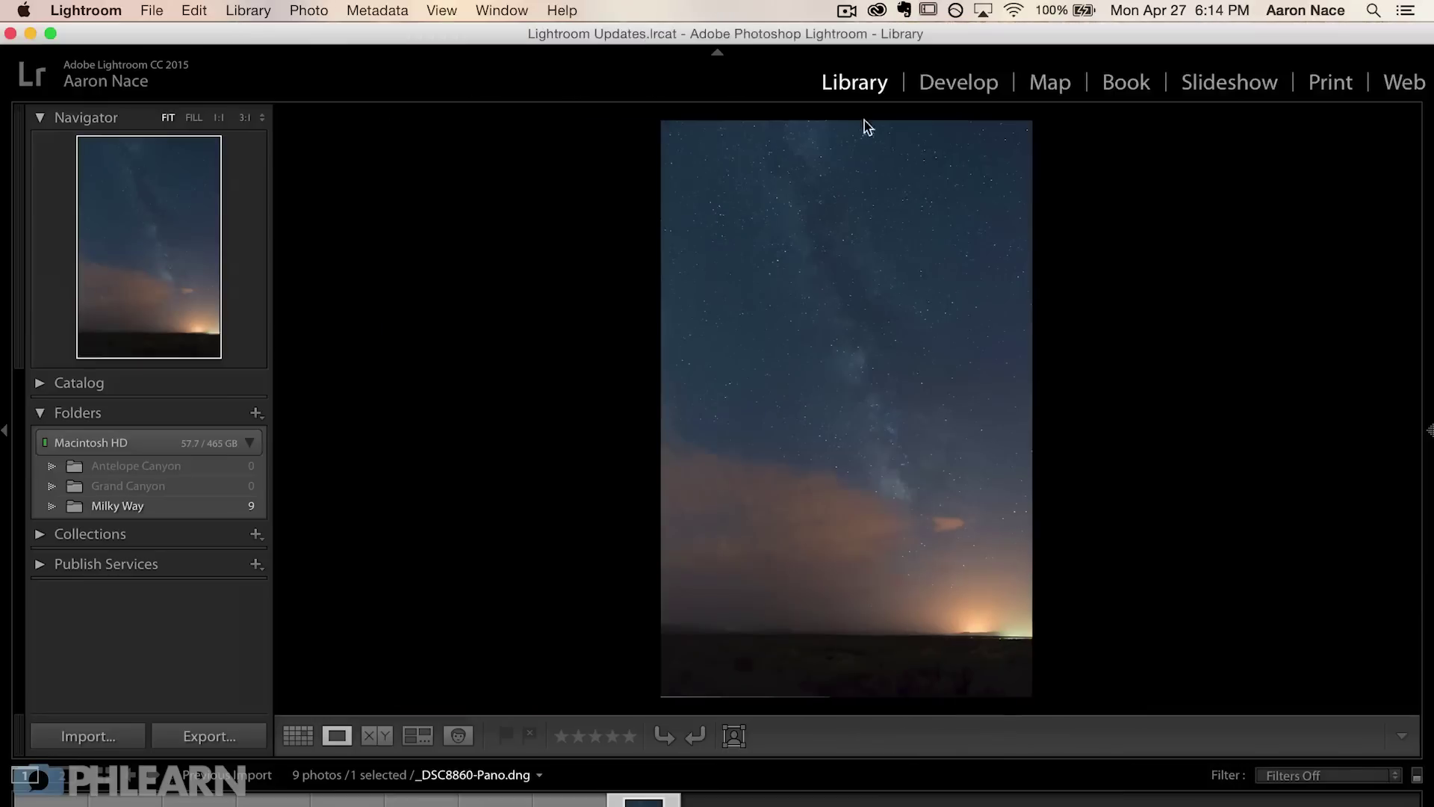
left_click(1427, 441)
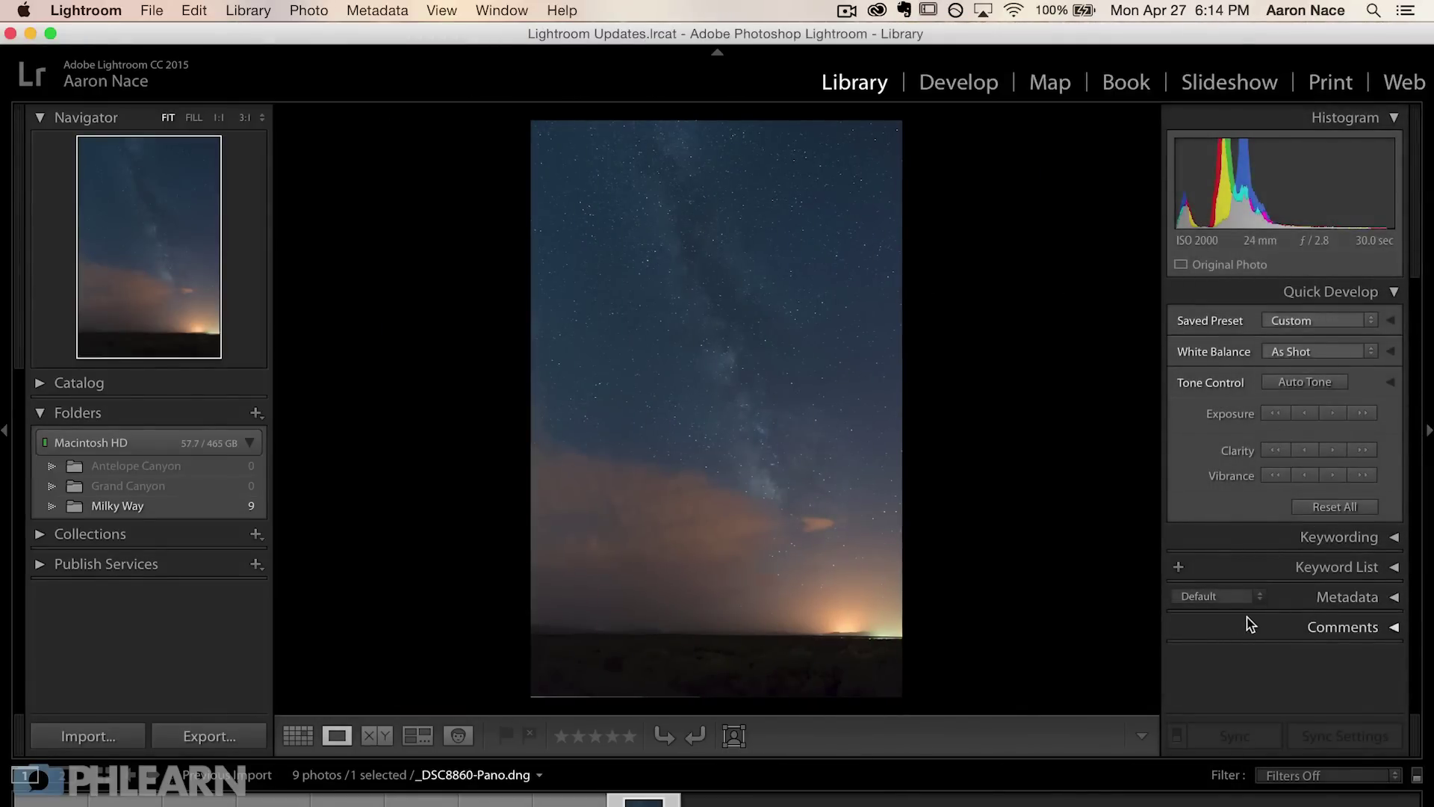
Step: Show the panorama's 6776 x 9227 metadata and inspect the stars at 1:1 before returning to Fit
left_click(1344, 596)
scroll(1352, 396, "down", 4)
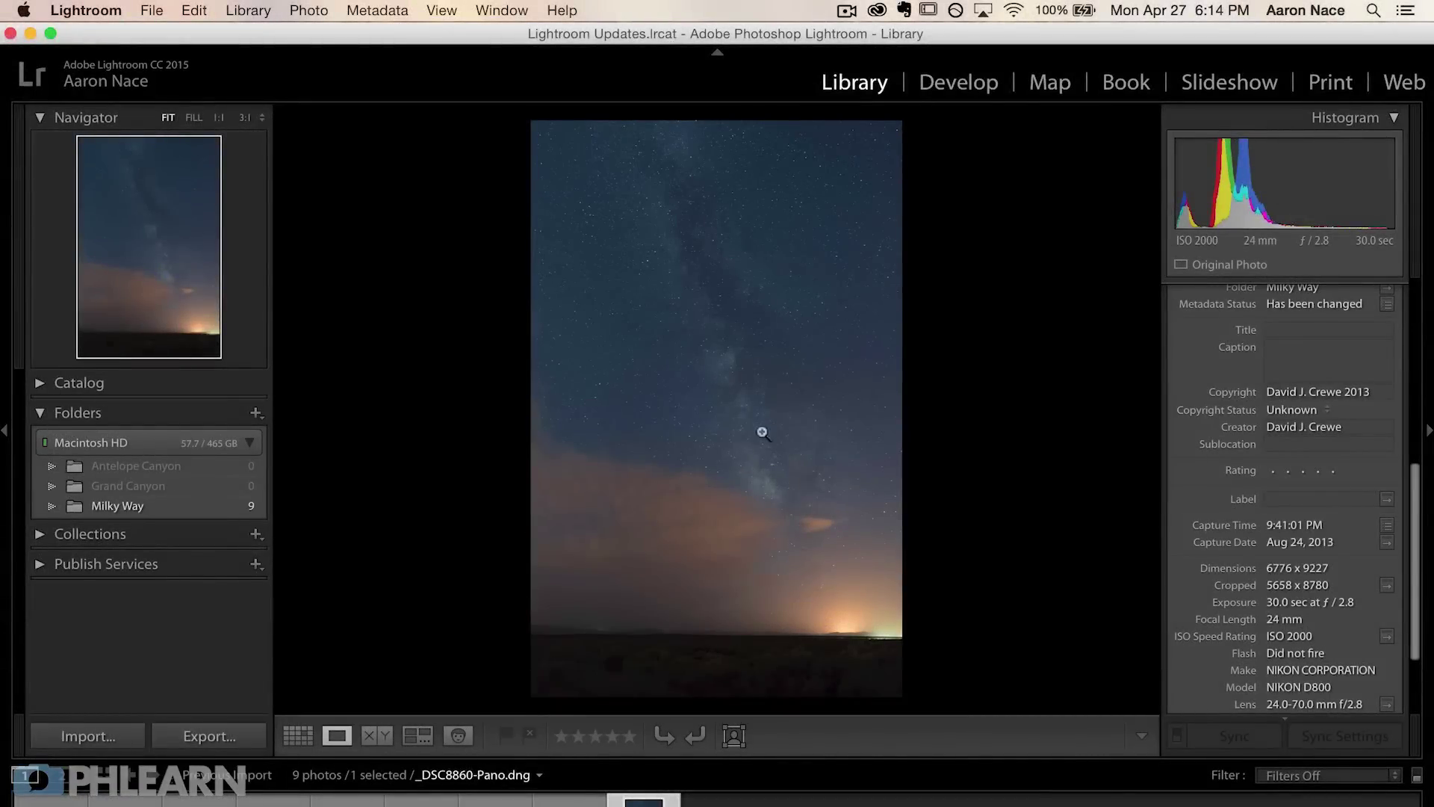
left_click(739, 431)
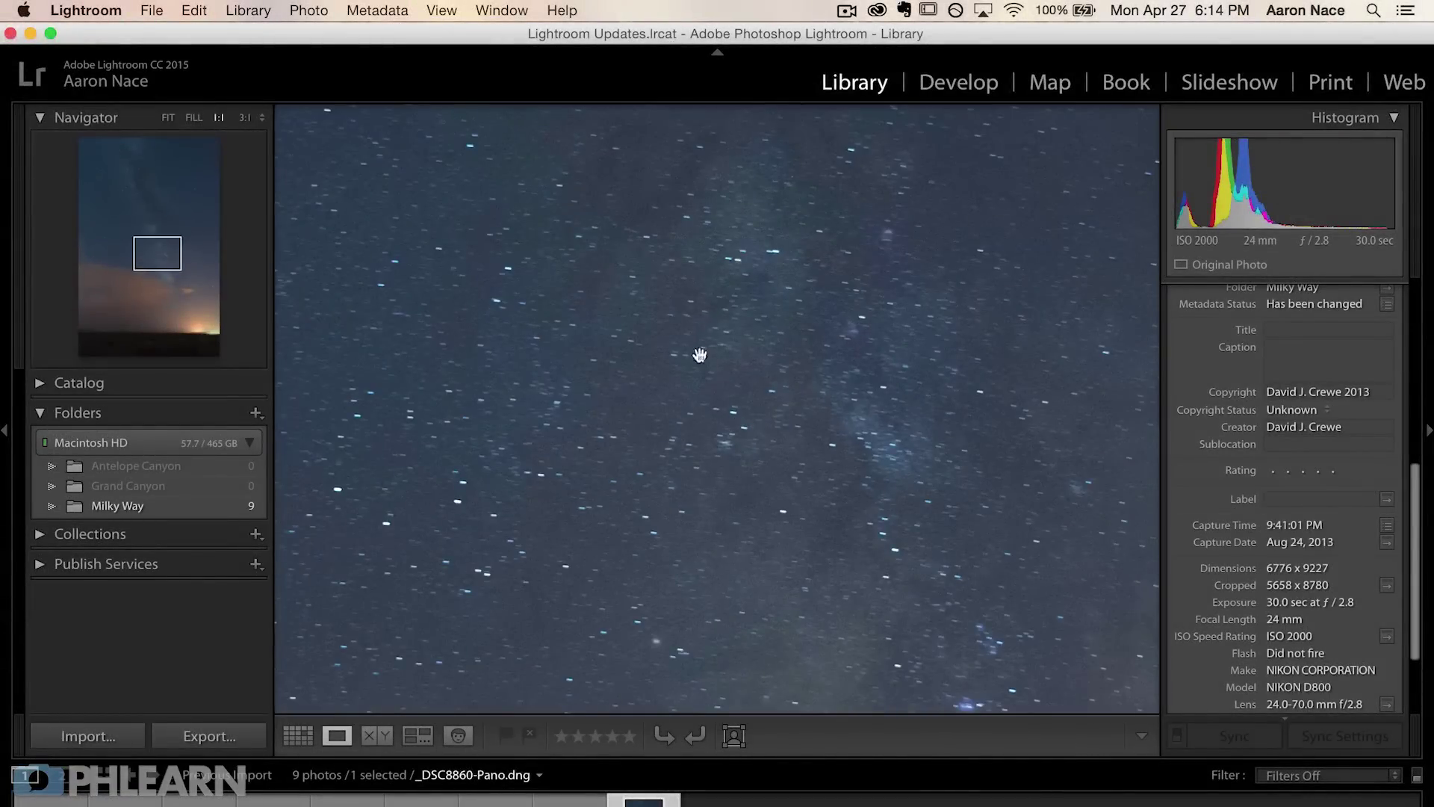
left_click_drag(793, 304, 755, 351)
left_click_drag(882, 342, 744, 502)
left_click(779, 470)
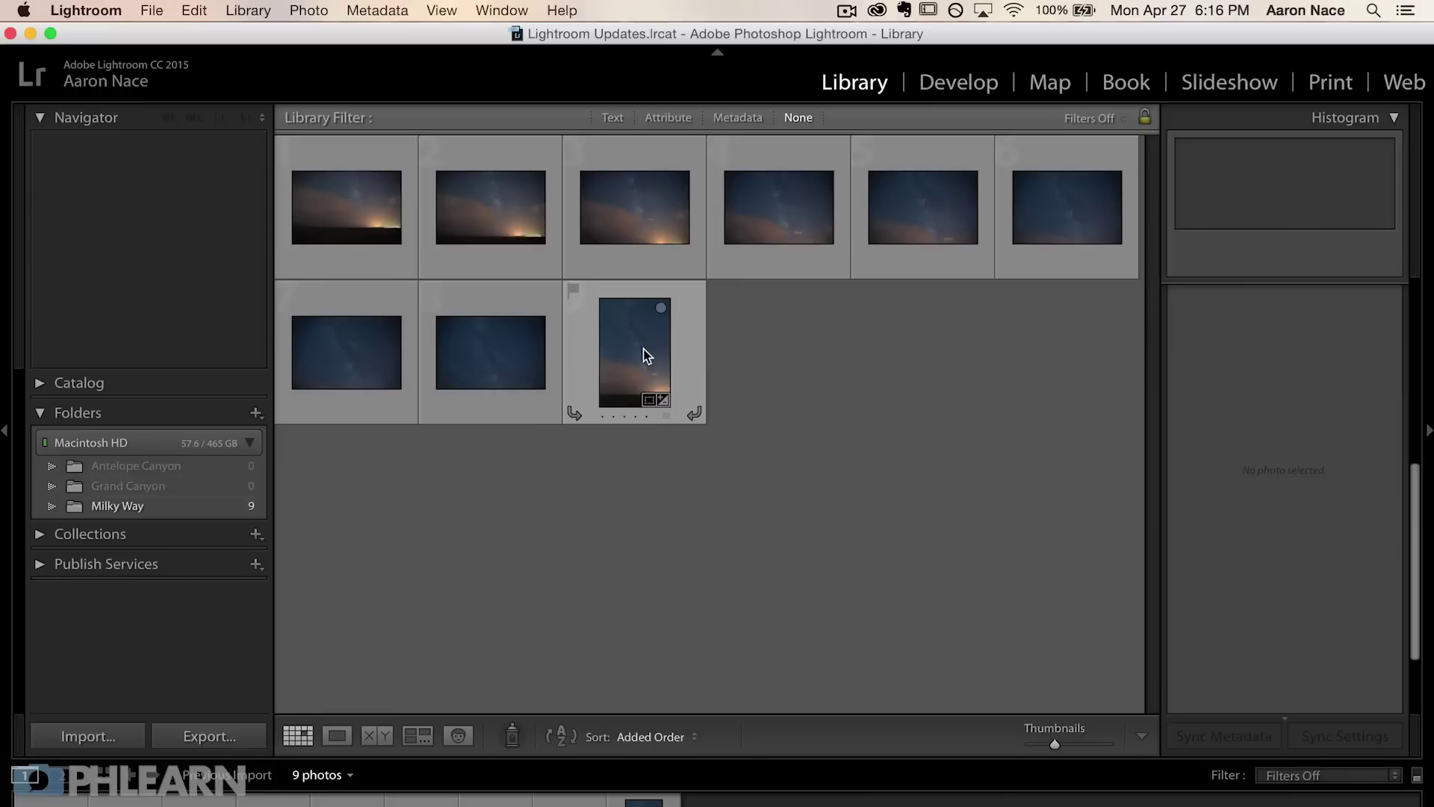
Step: In Develop, raise the panorama's Clarity to +77 and Vibrance to +47
double_click(647, 356)
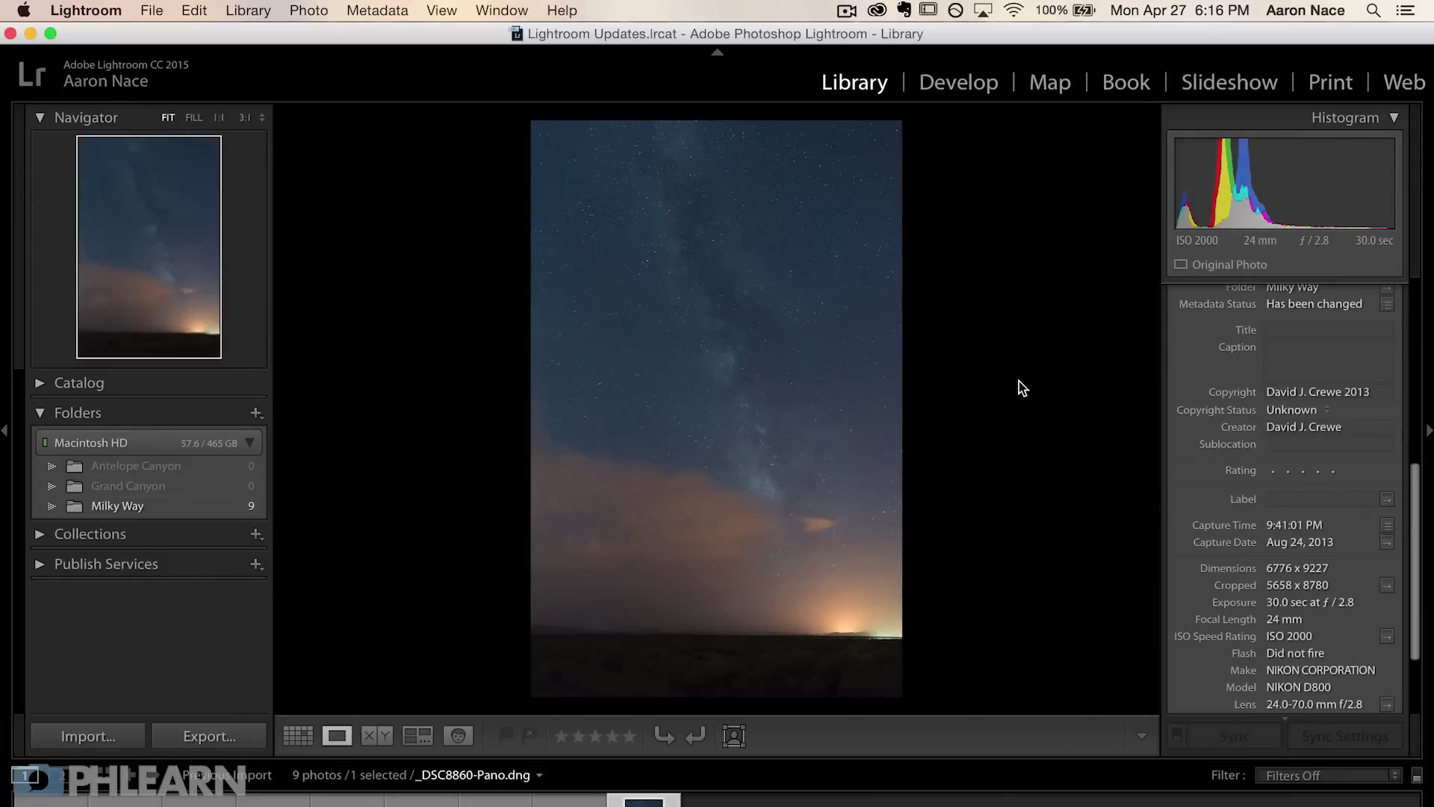
key("d")
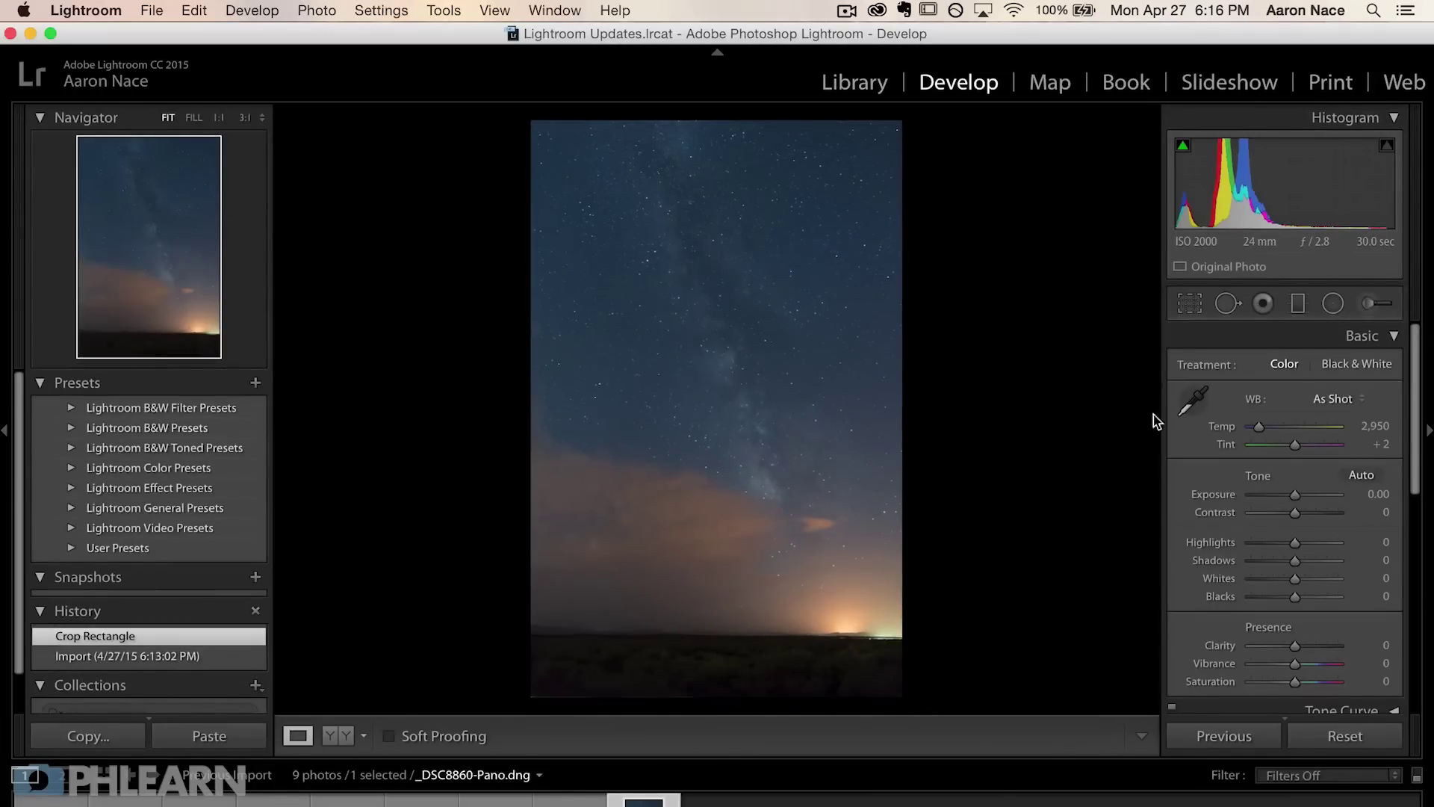
scroll(1169, 452, "down", 1)
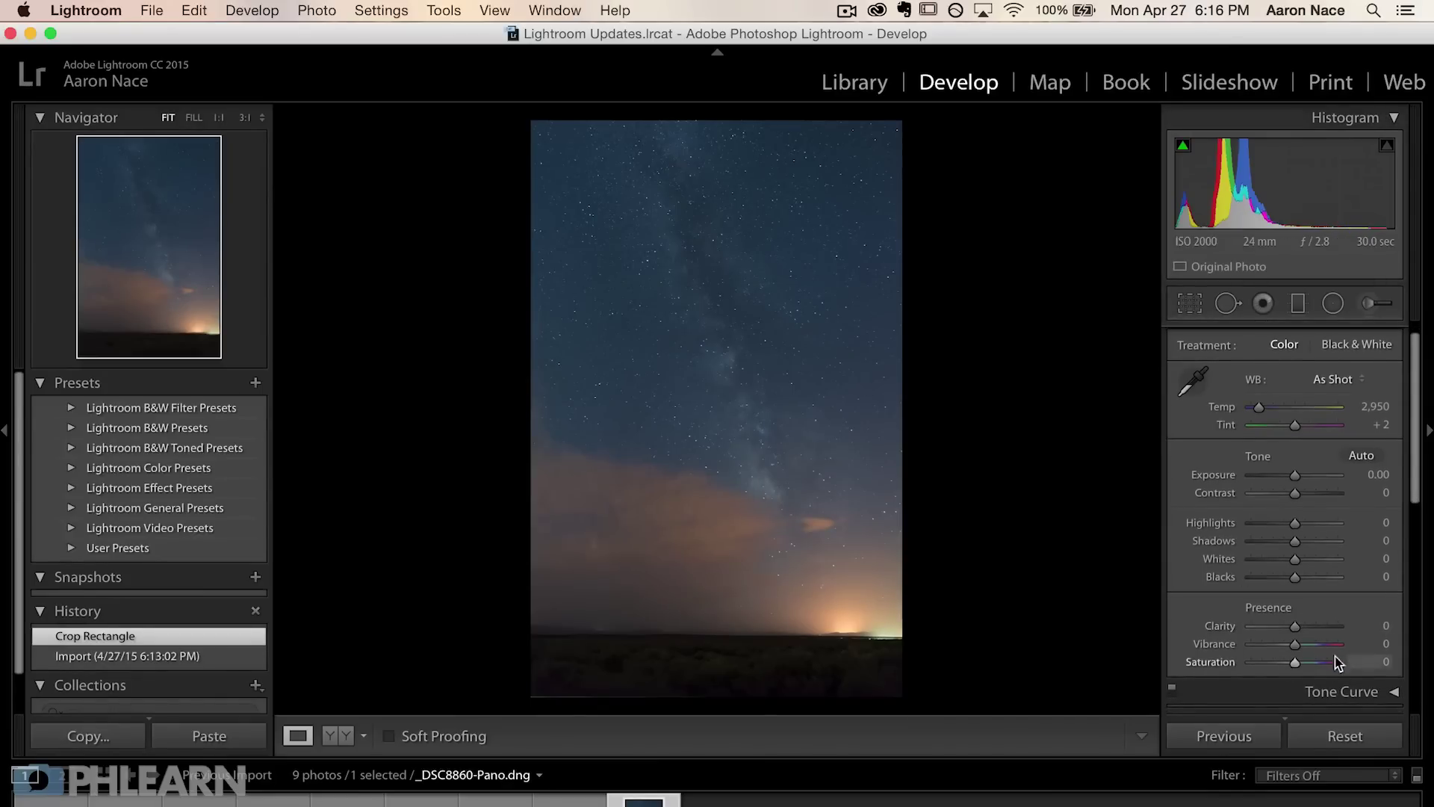
left_click_drag(1297, 625, 1328, 629)
left_click(1317, 644)
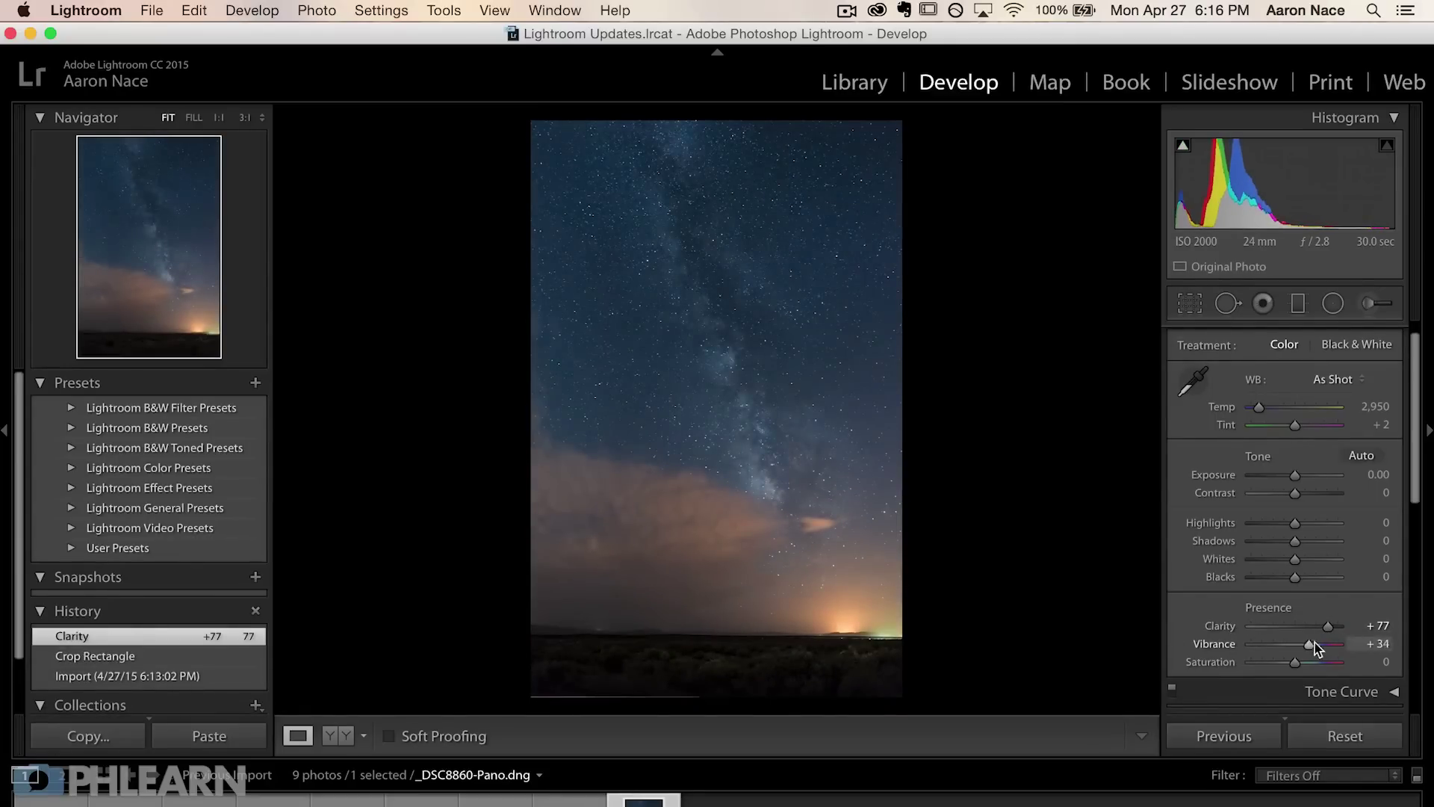
left_click_drag(1313, 642, 1314, 644)
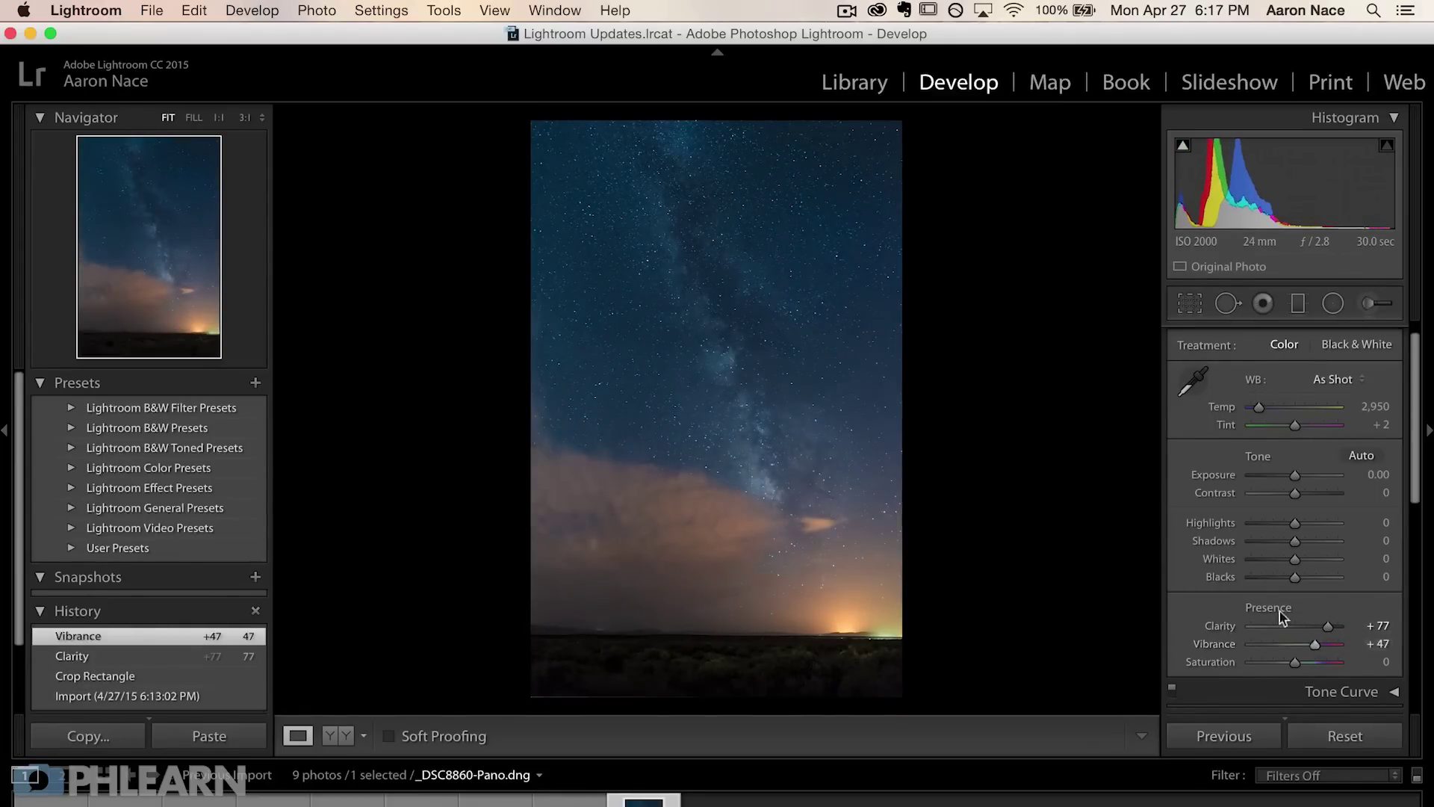
Step: Set Blacks to -23 and Whites to +45, then check the stars at 1:1
mouse_move(1292, 576)
left_mouse_down()
mouse_move(1286, 560)
mouse_move(1328, 563)
mouse_move(1311, 566)
left_mouse_up()
left_click(732, 363)
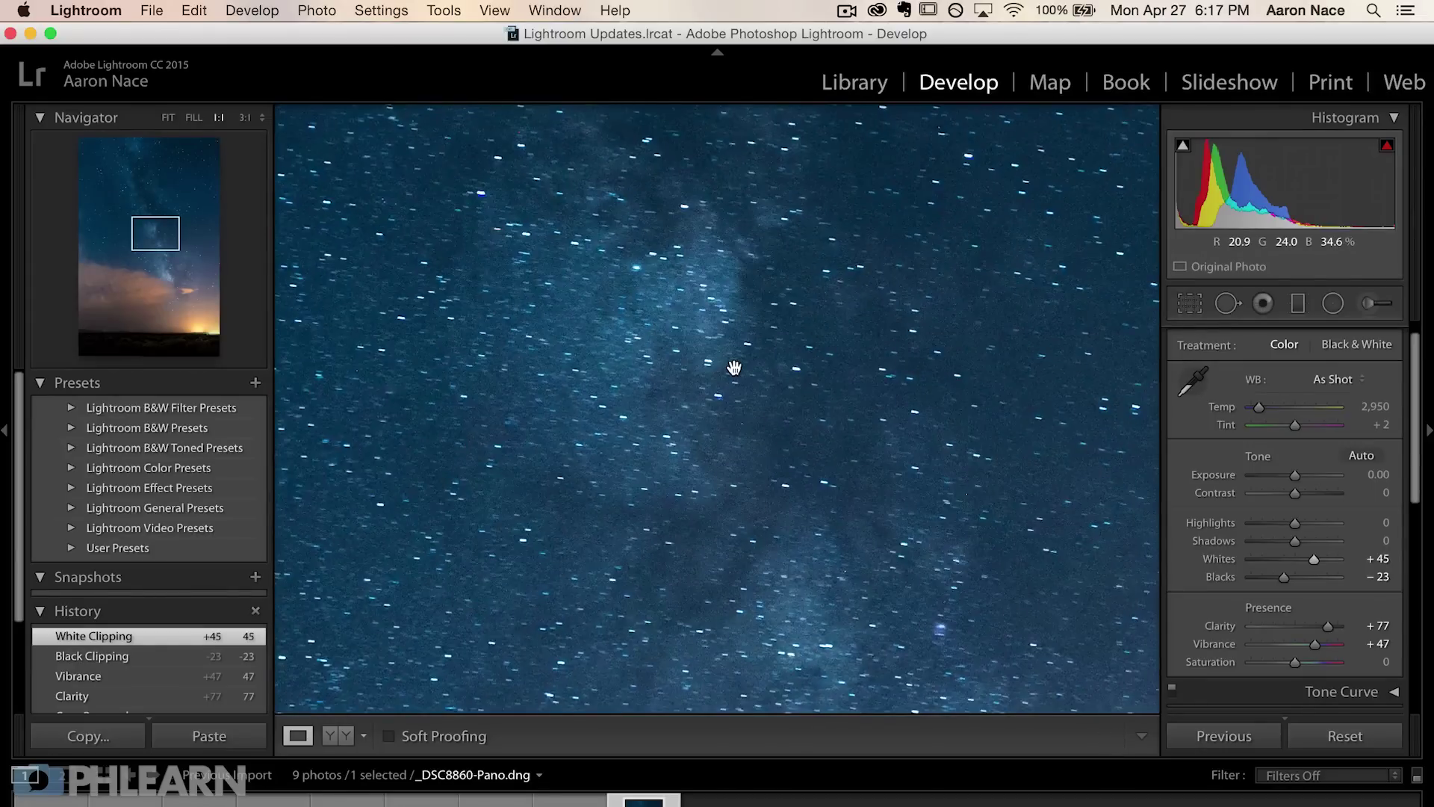
left_click(734, 369)
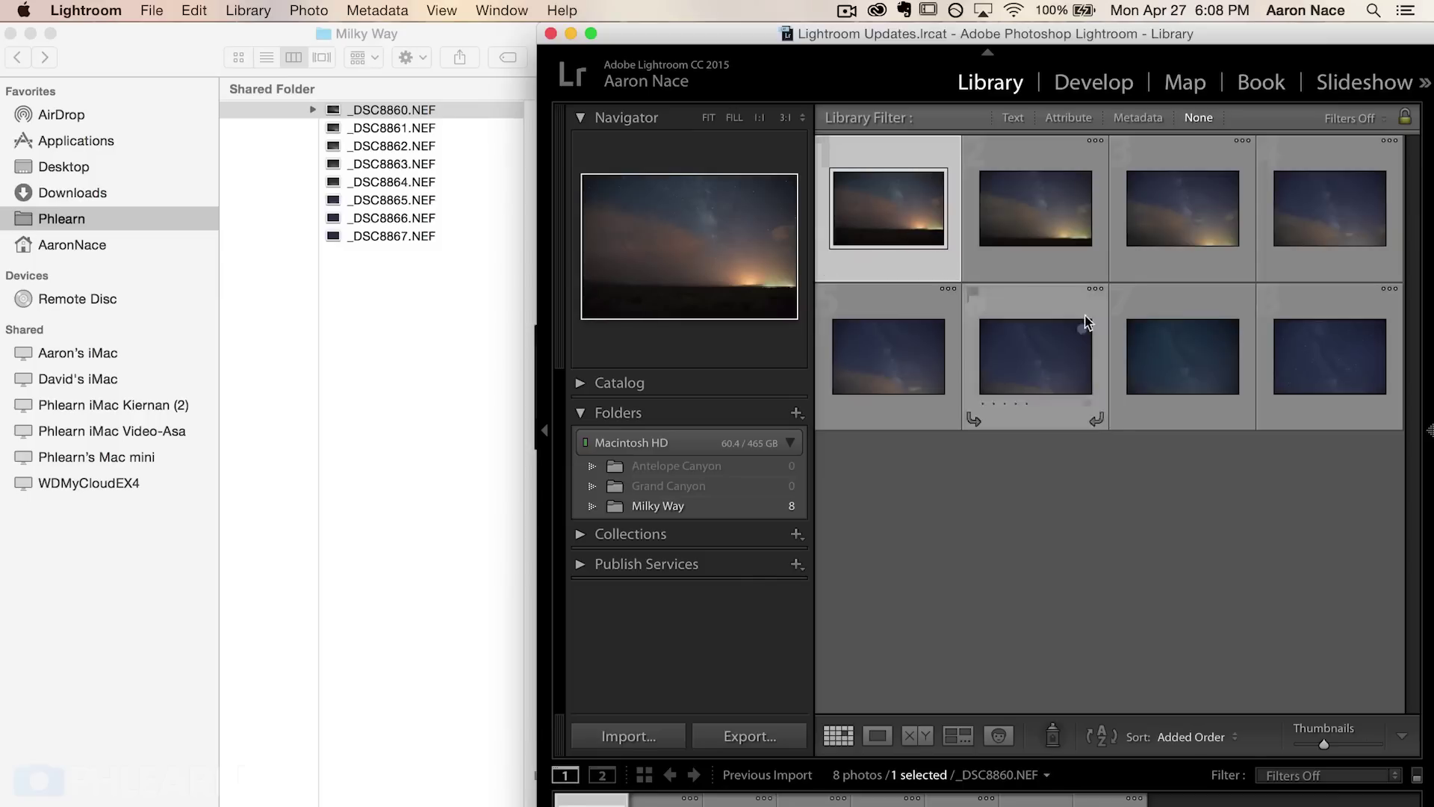
Step: Select all eight Milky Way shots and open Photo Merge > Panorama
left_click(1300, 381, "shift")
right_click(1028, 348)
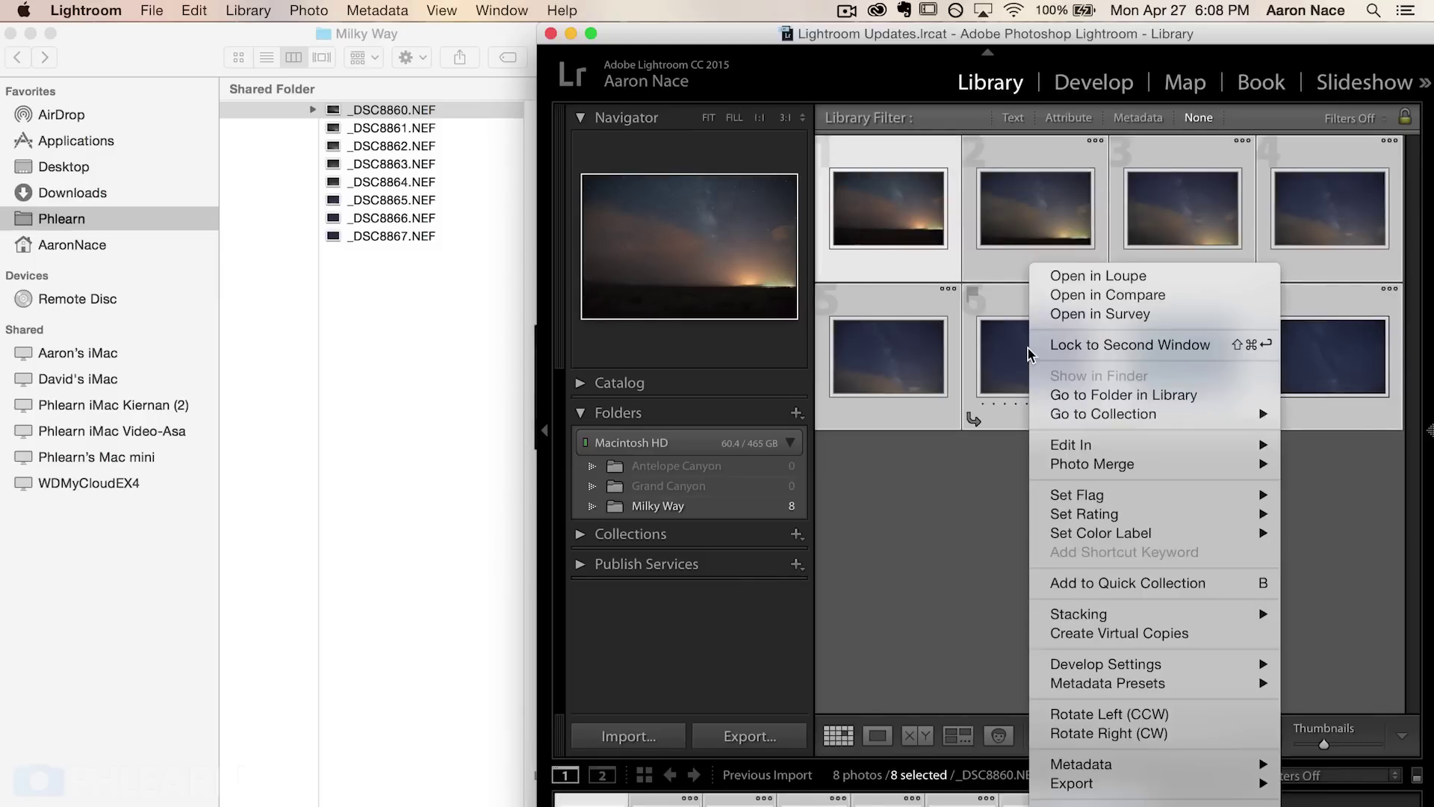
mouse_move(1121, 469)
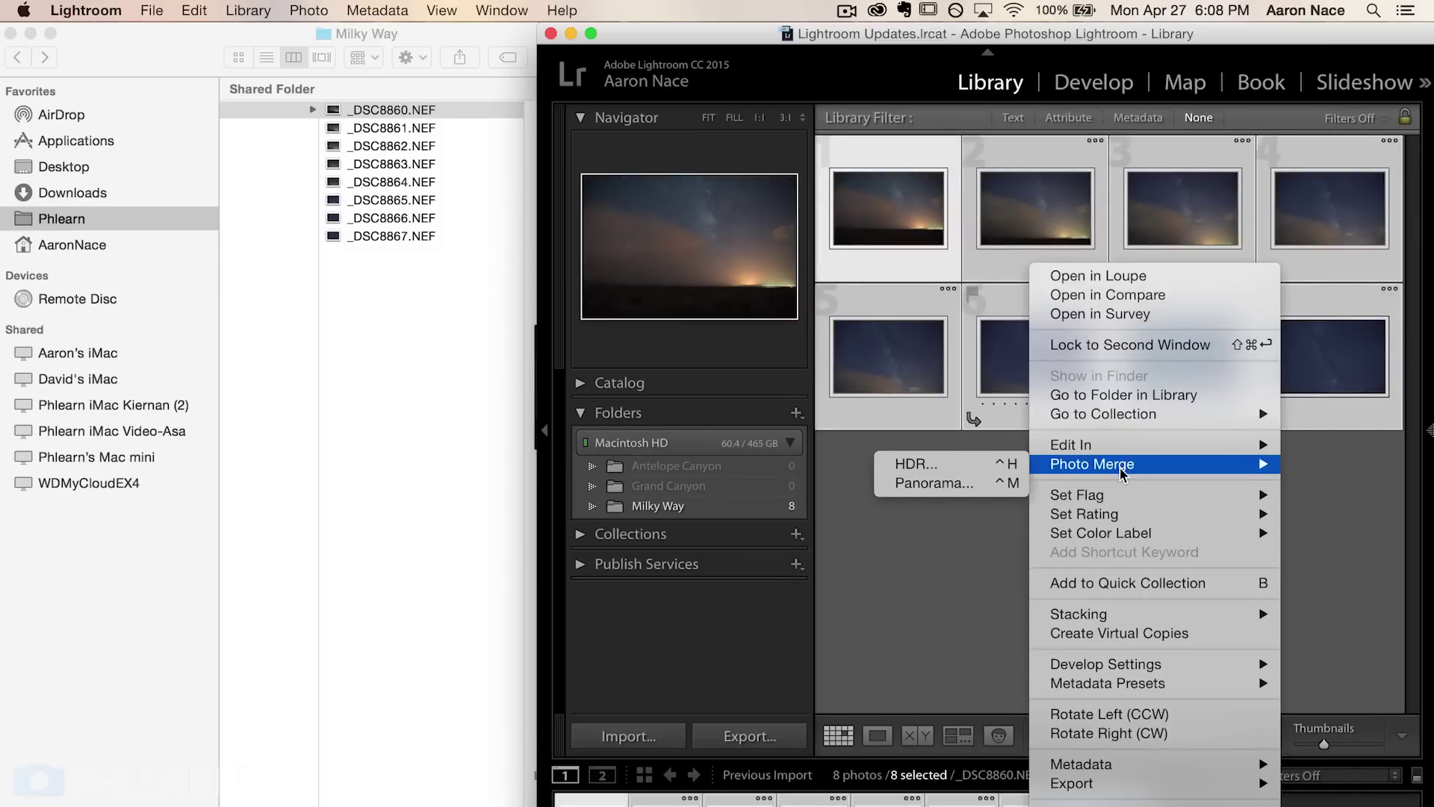
left_click(938, 483)
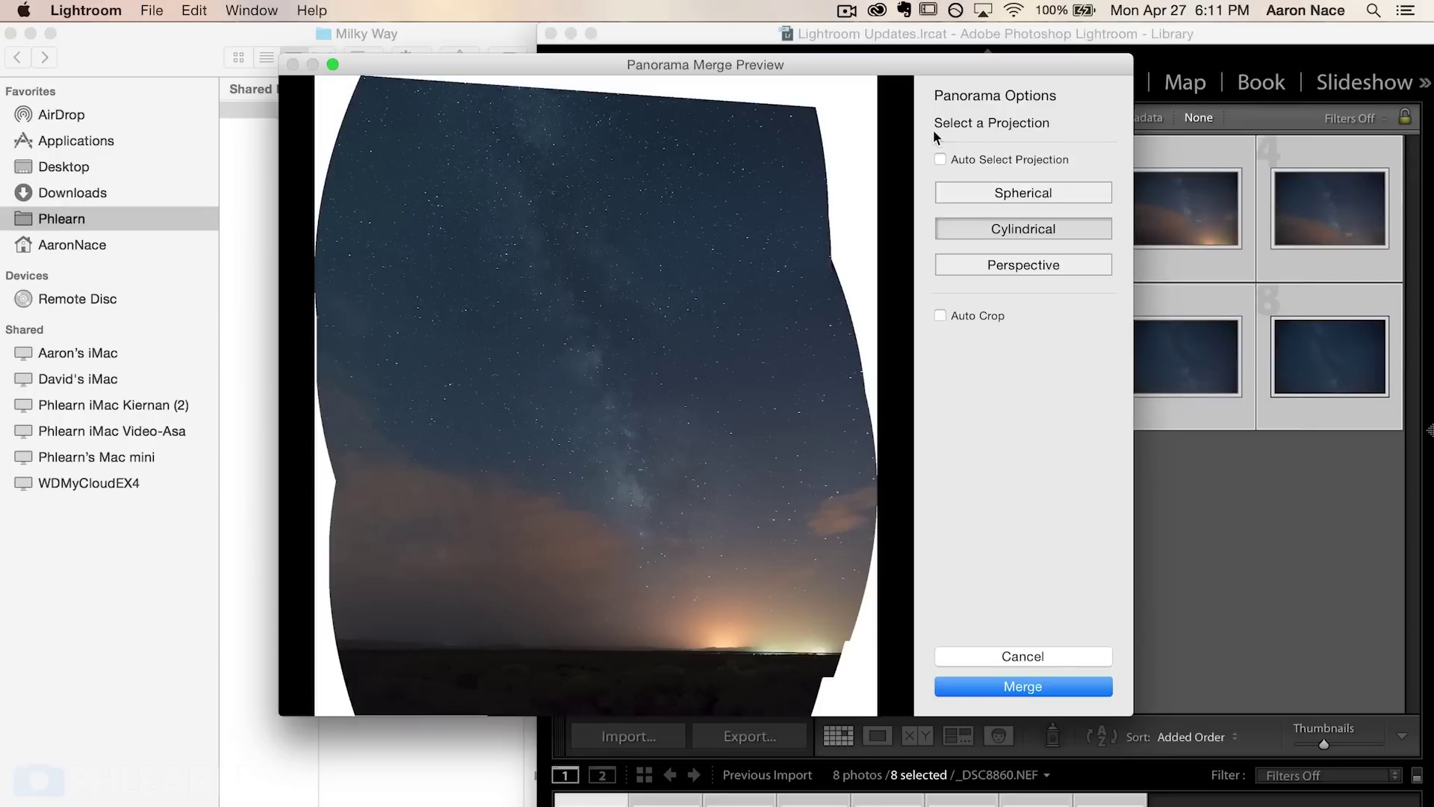
Step: Enable Auto Select Projection and Auto Crop, then deepen the panorama's Blacks to -33
left_click(939, 159)
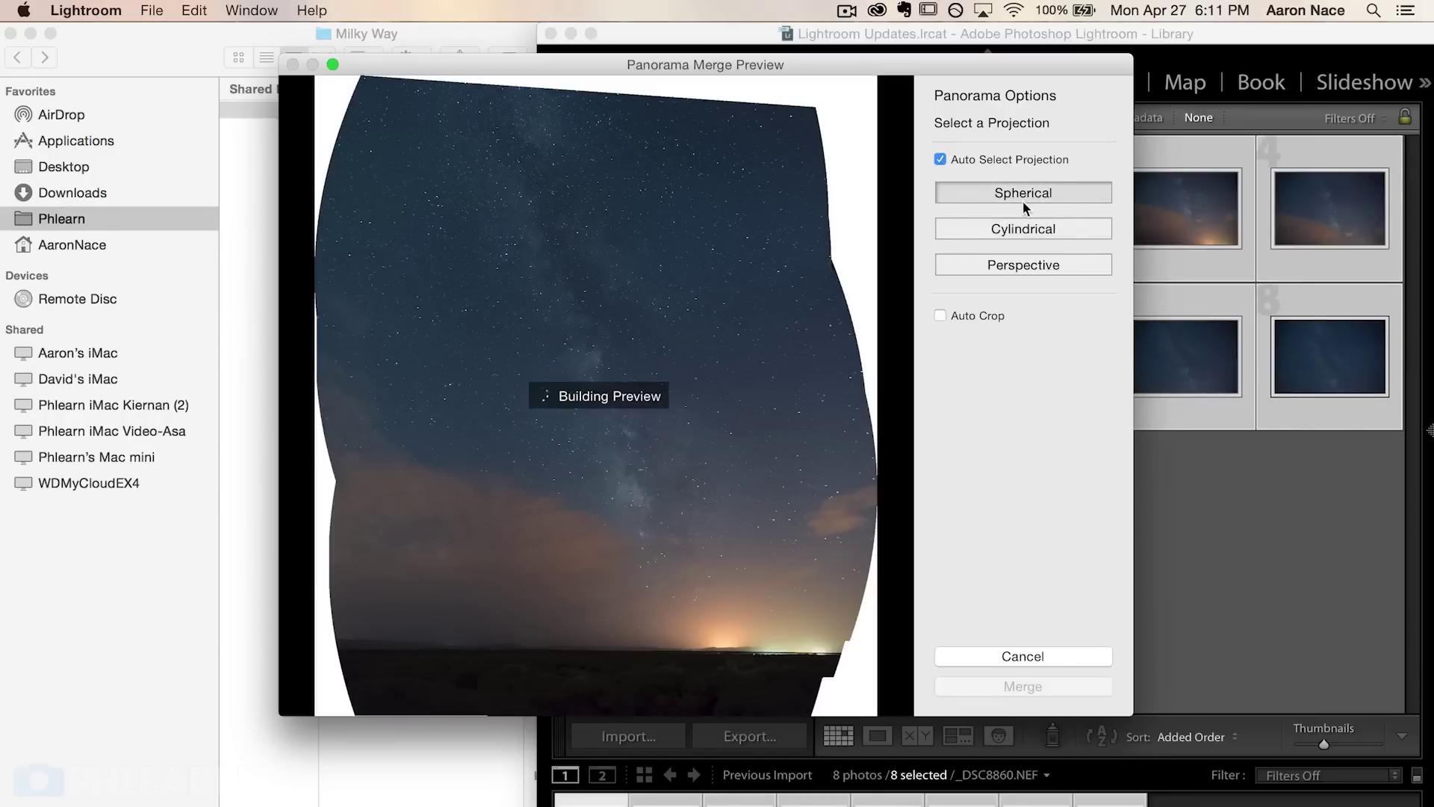
left_click(961, 315)
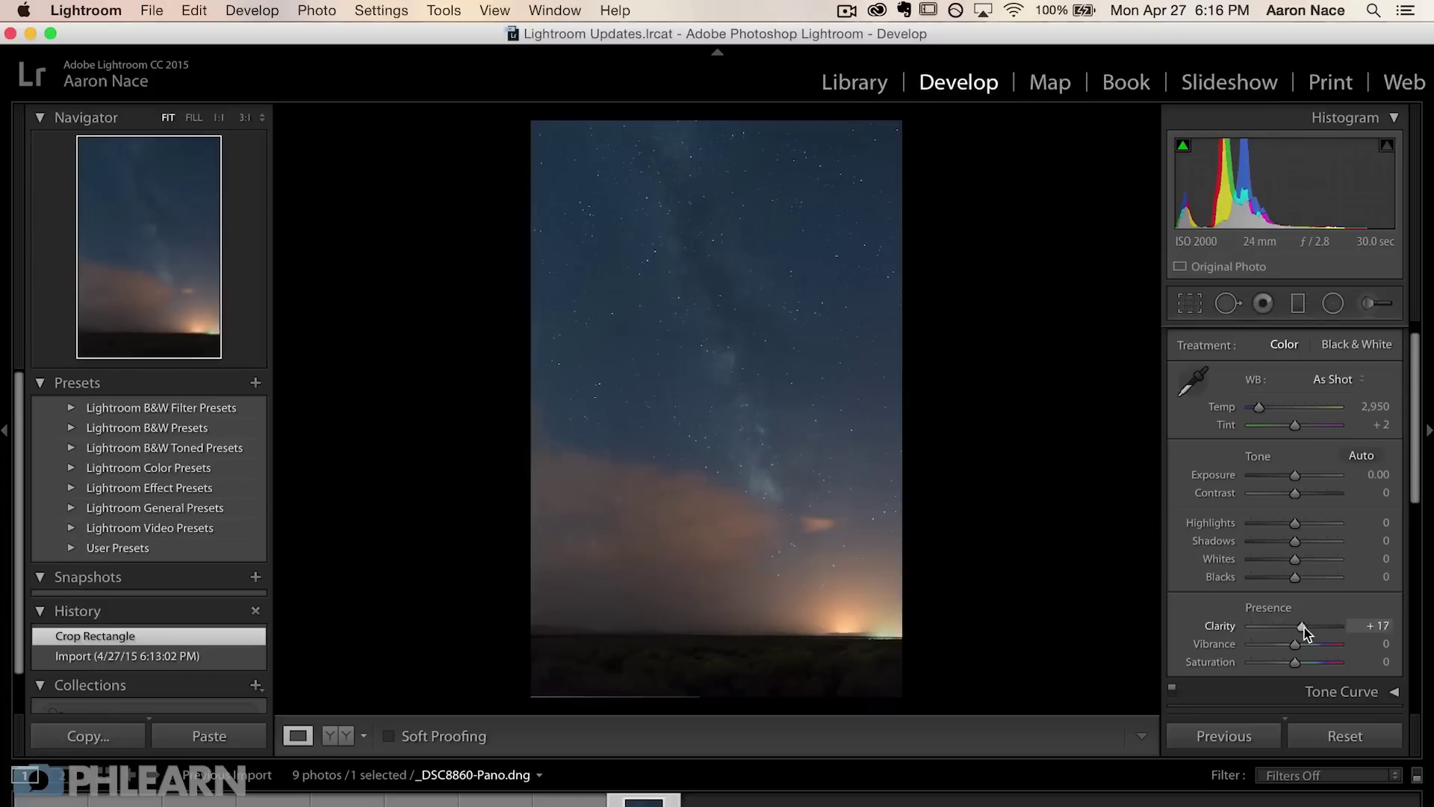
mouse_move(1305, 627)
left_mouse_down()
mouse_move(1328, 629)
mouse_move(1315, 646)
left_mouse_up()
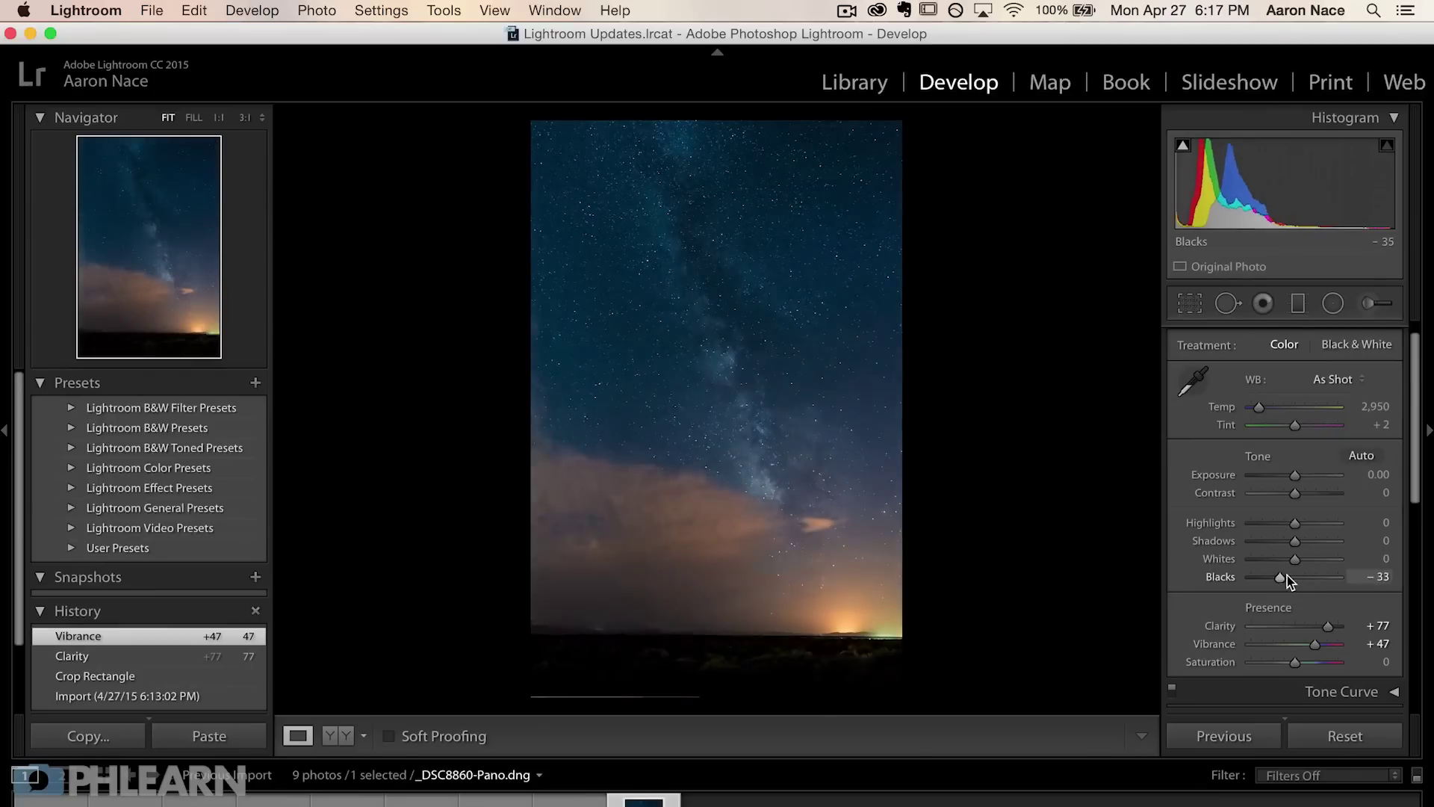